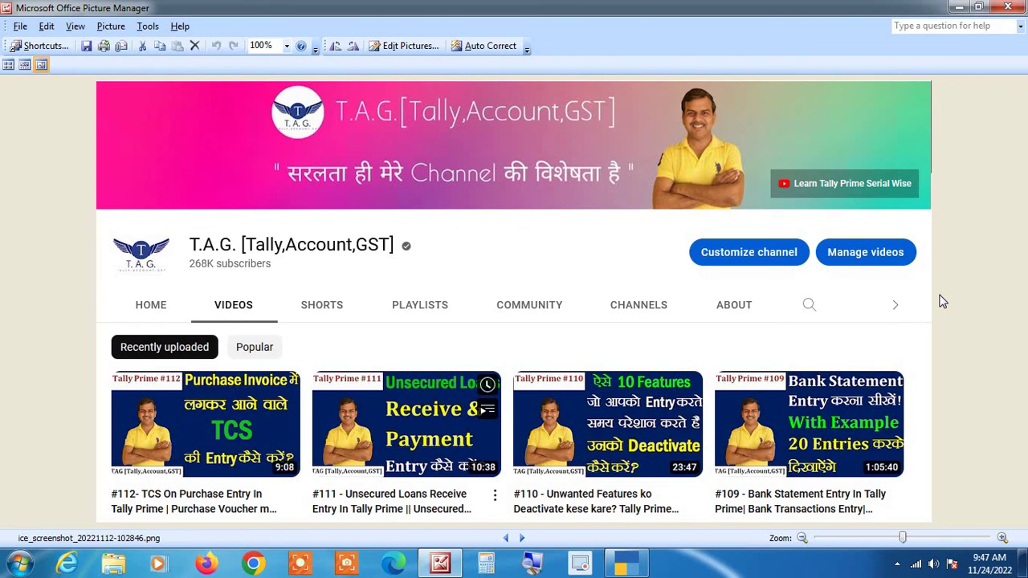
- Switch to TallyPrime and open the Almonds stock item for alteration
{"action": "left_click", "coordinate": [958, 8]}
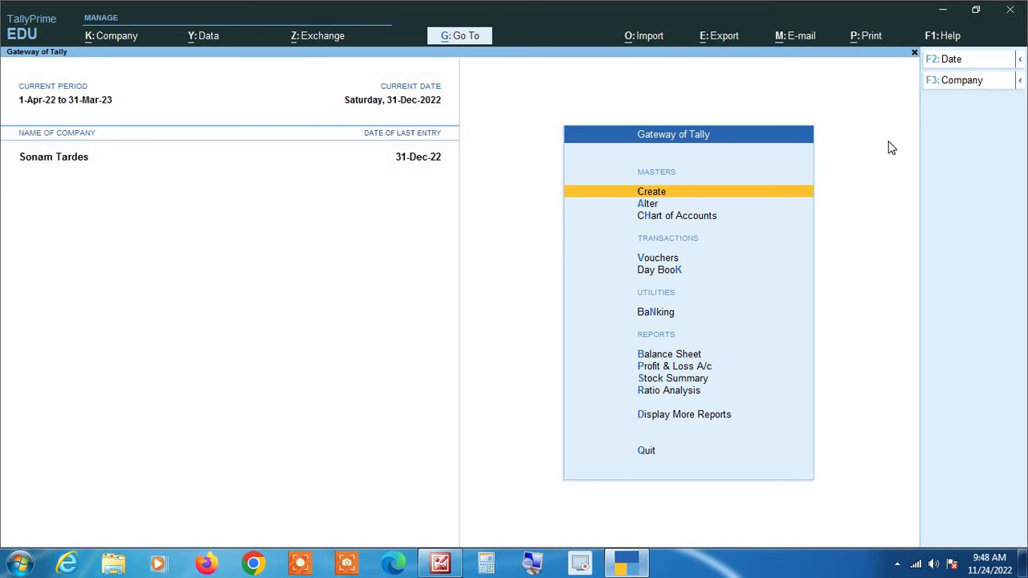
{"action": "key", "text": "Down"}
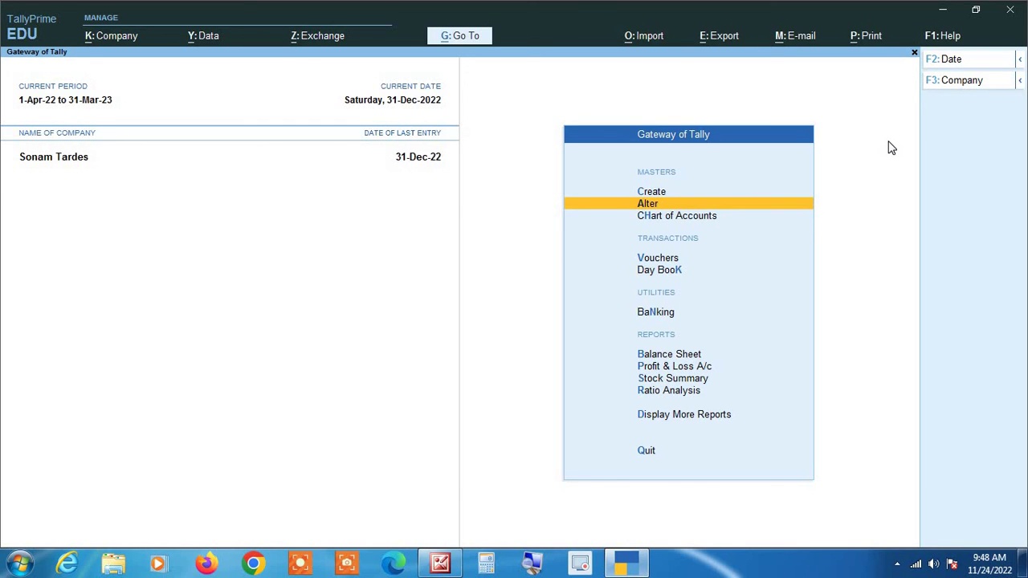
{"action": "key", "text": "Return"}
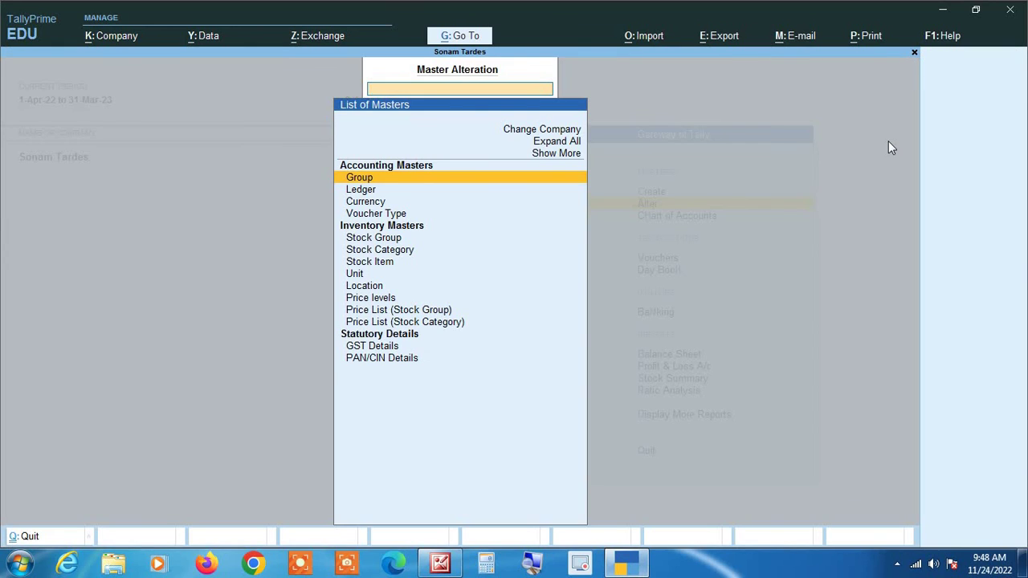
{"action": "key", "text": "Down"}
{"action": "key", "text": "Down"}
{"action": "key", "text": "Down"}
{"action": "key", "text": "Down"}
{"action": "key", "text": "Down"}
{"action": "key", "text": "Down"}
{"action": "key", "text": "Down"}
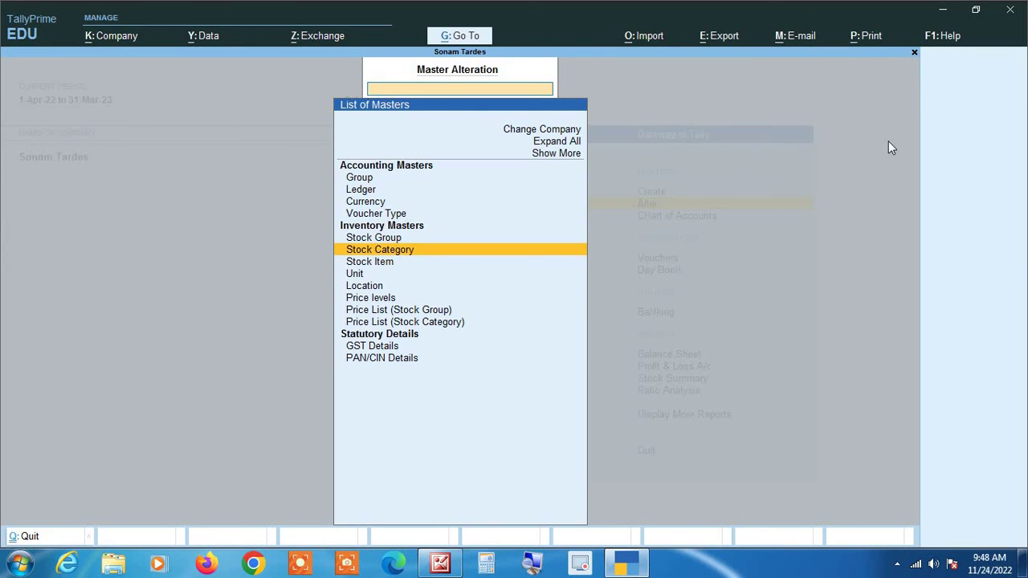
{"action": "key", "text": "Return"}
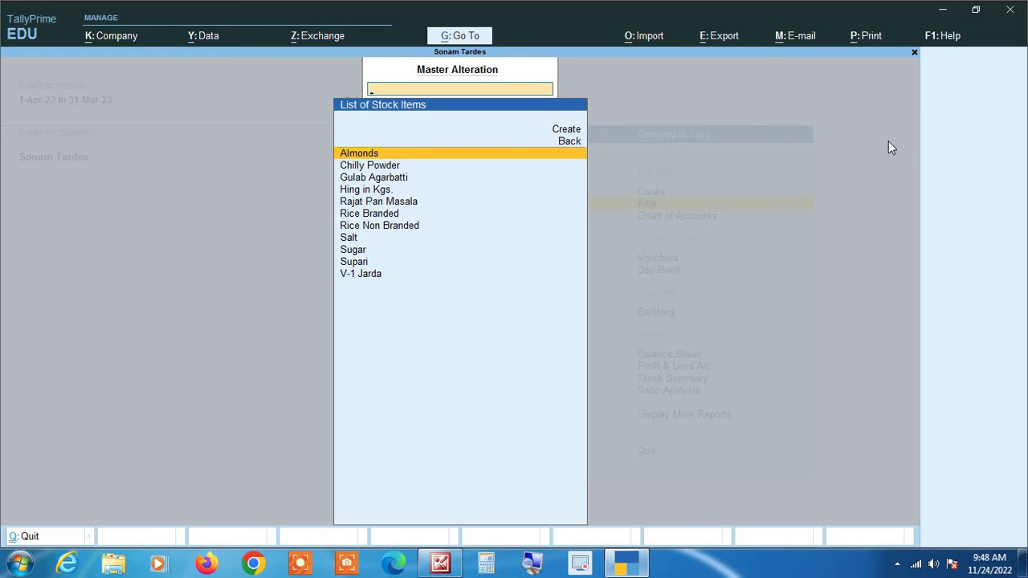
{"action": "key", "text": "Return"}
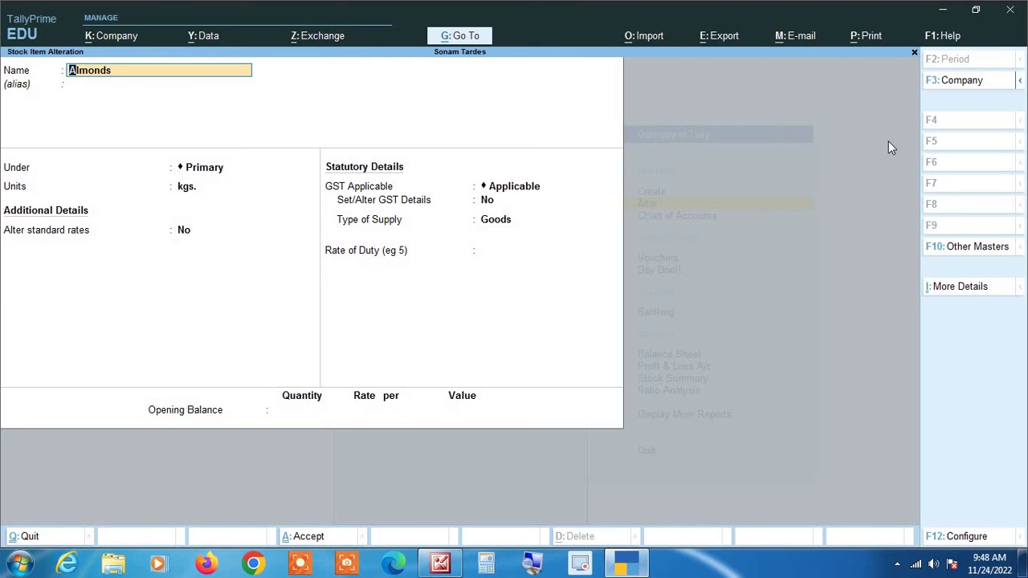
- Review the fields of the Almonds stock item, quit without saving and return to the Gateway of Tally
{"action": "key", "text": "Return"}
{"action": "key", "text": "Return"}
{"action": "key", "text": "Return"}
{"action": "key", "text": "Return"}
{"action": "key", "text": "Return"}
{"action": "key", "text": "Return"}
{"action": "key", "text": "Return"}
{"action": "key", "text": "Return"}
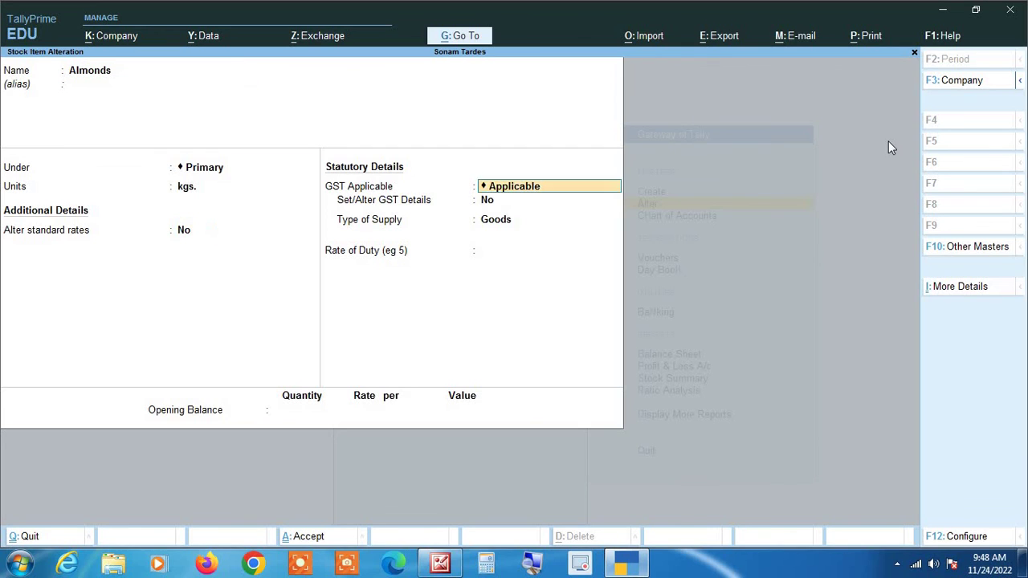
{"action": "key", "text": "Return"}
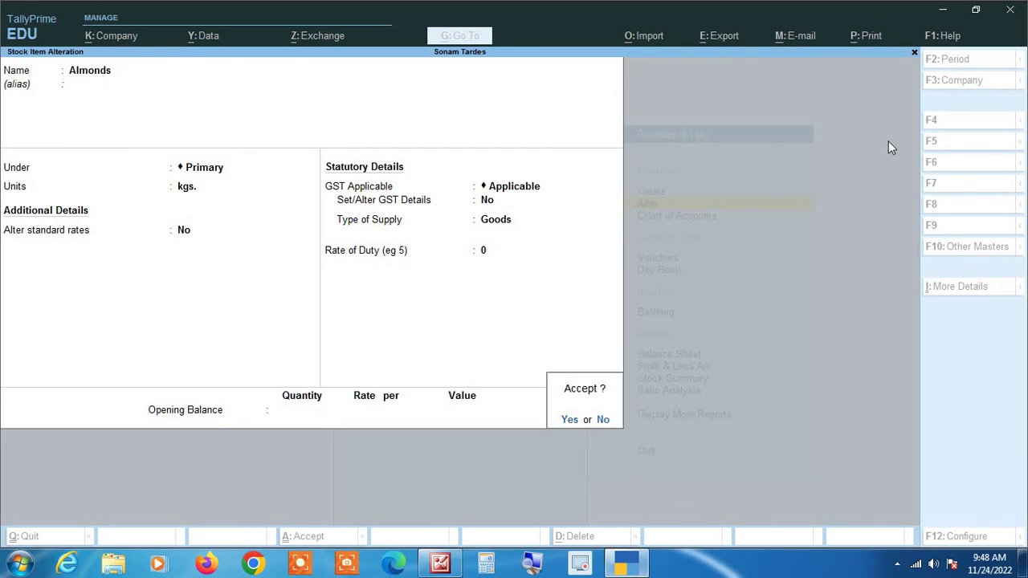
{"action": "key", "text": "Escape"}
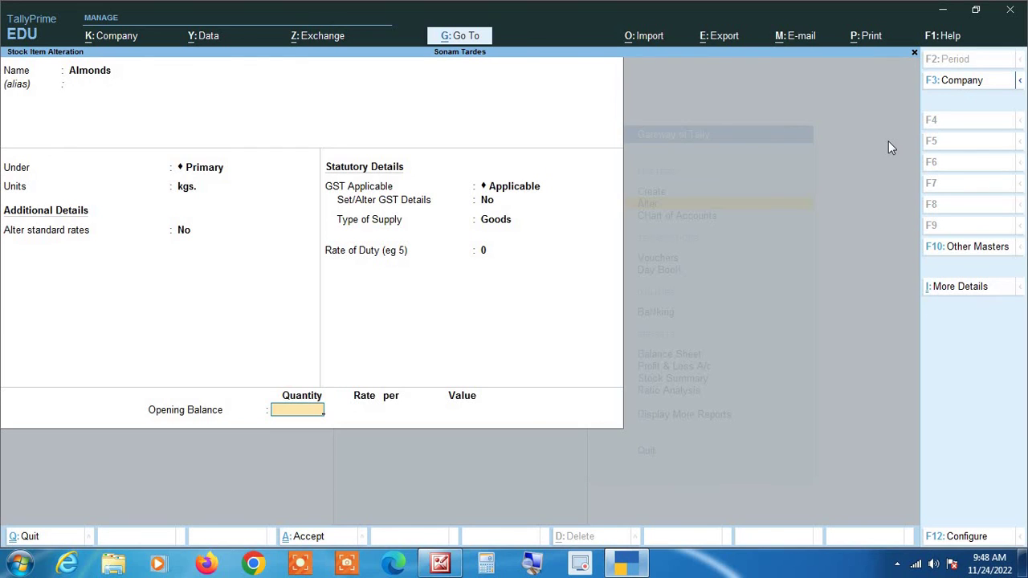
{"action": "key", "text": "Escape"}
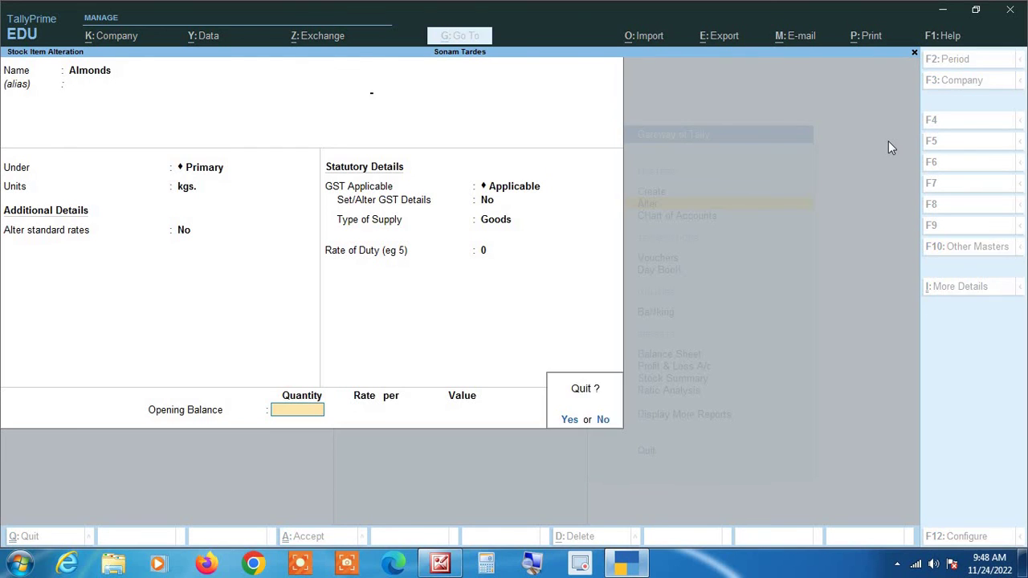
{"action": "key", "text": "Return"}
{"action": "key", "text": "Escape"}
{"action": "key", "text": "Escape"}
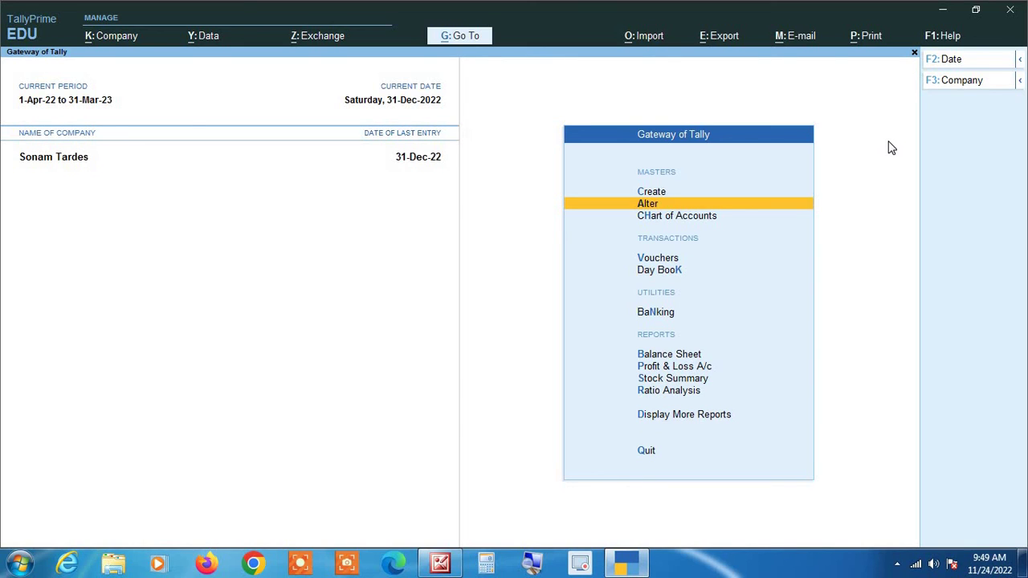
- Open the list of stock items in the Chart of Accounts
{"action": "key", "text": "Down"}
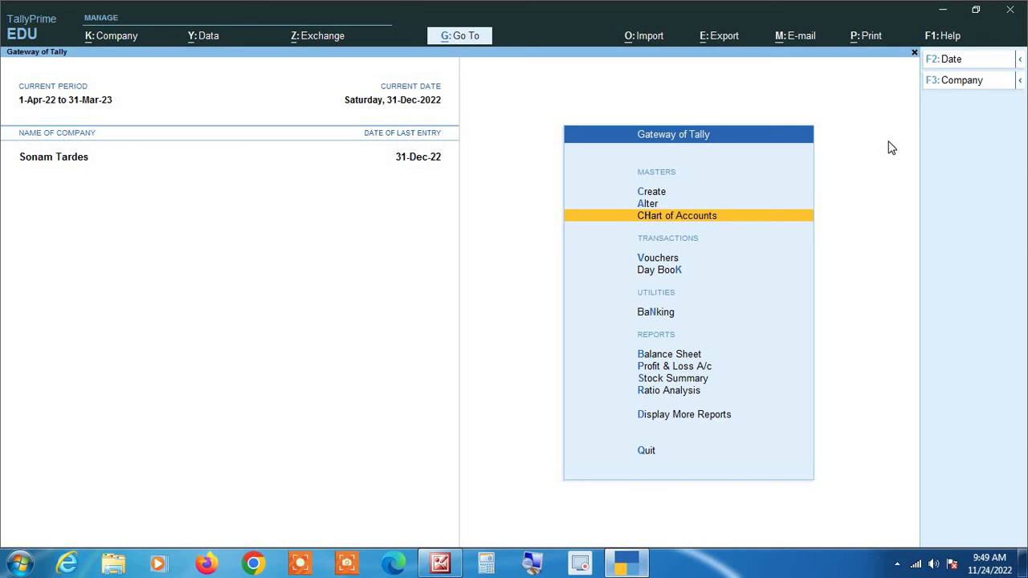
{"action": "key", "text": "Return"}
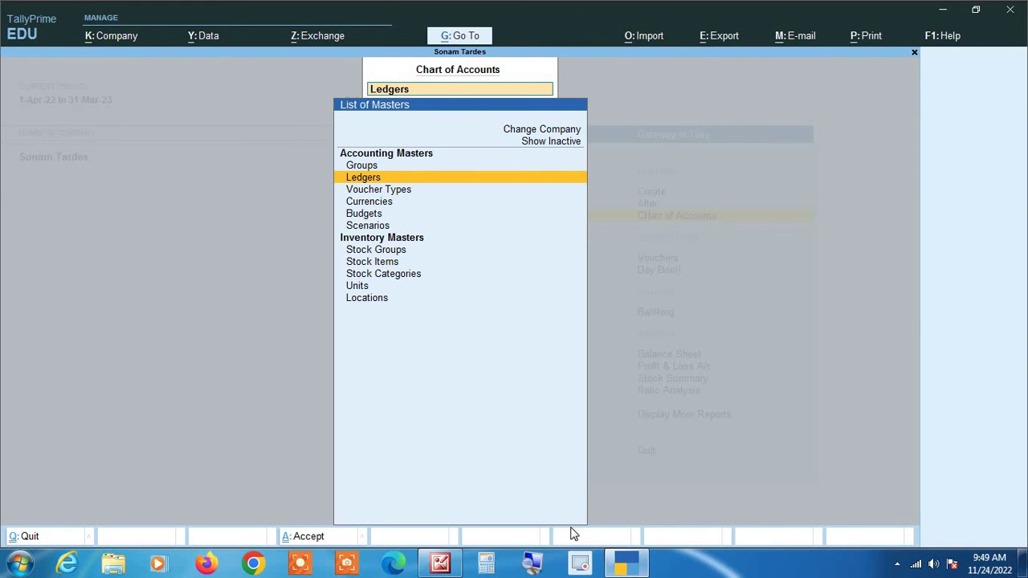
{"action": "left_click", "coordinate": [535, 563]}
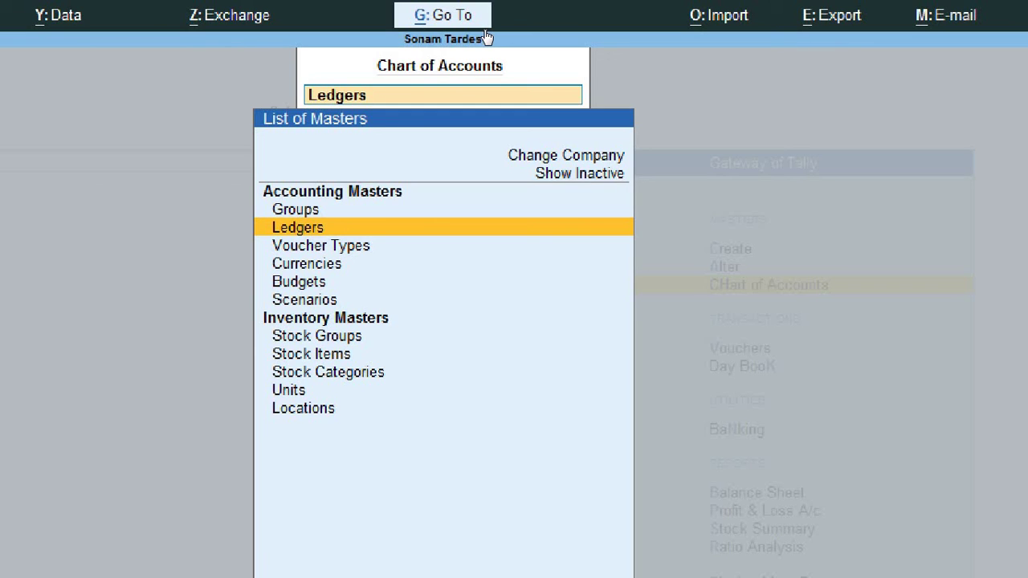
{"action": "key", "text": "Down"}
{"action": "key", "text": "Down"}
{"action": "key", "text": "Down"}
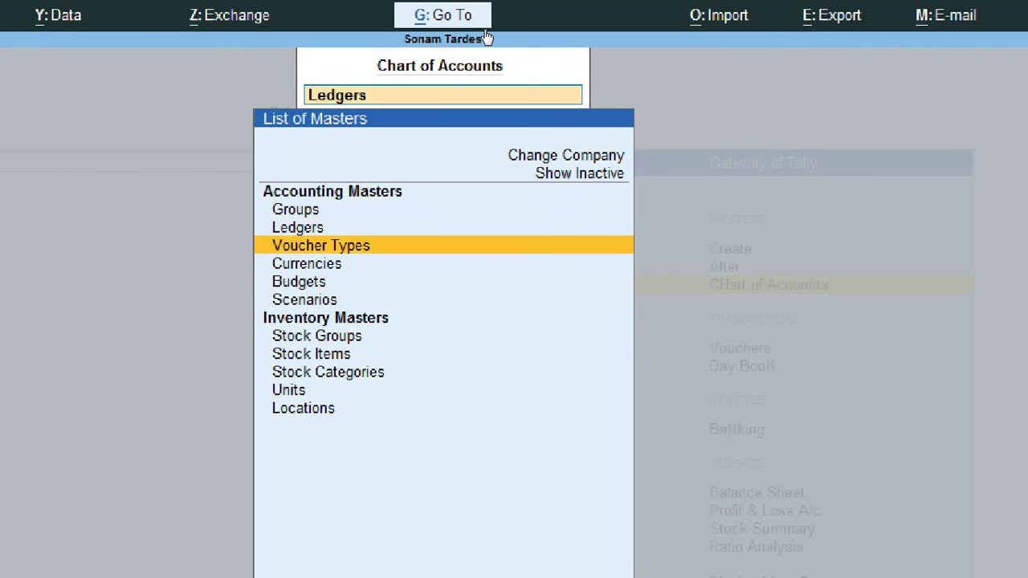
{"action": "key", "text": "Down"}
{"action": "key", "text": "Down"}
{"action": "key", "text": "Down"}
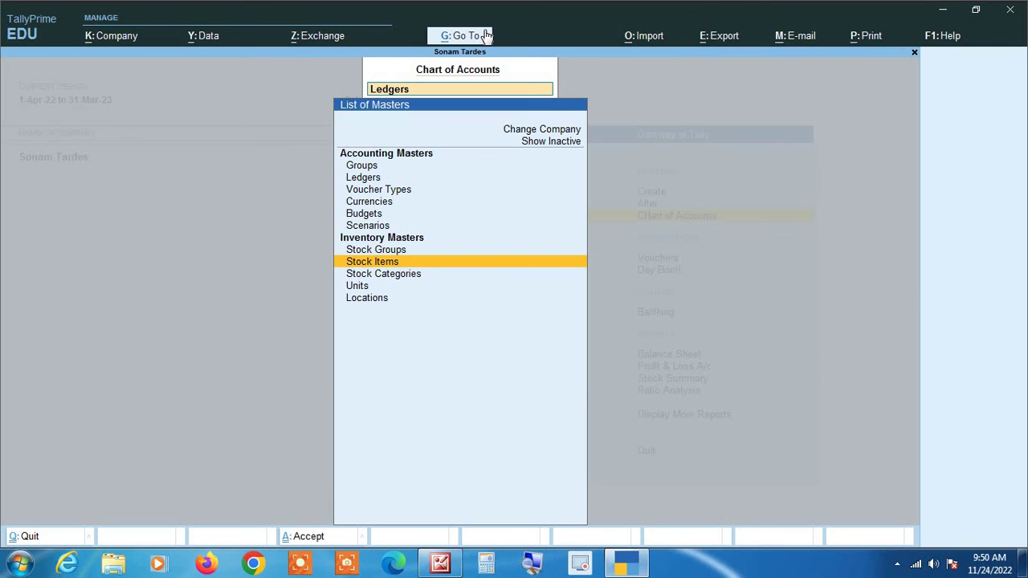
{"action": "key", "text": "Return"}
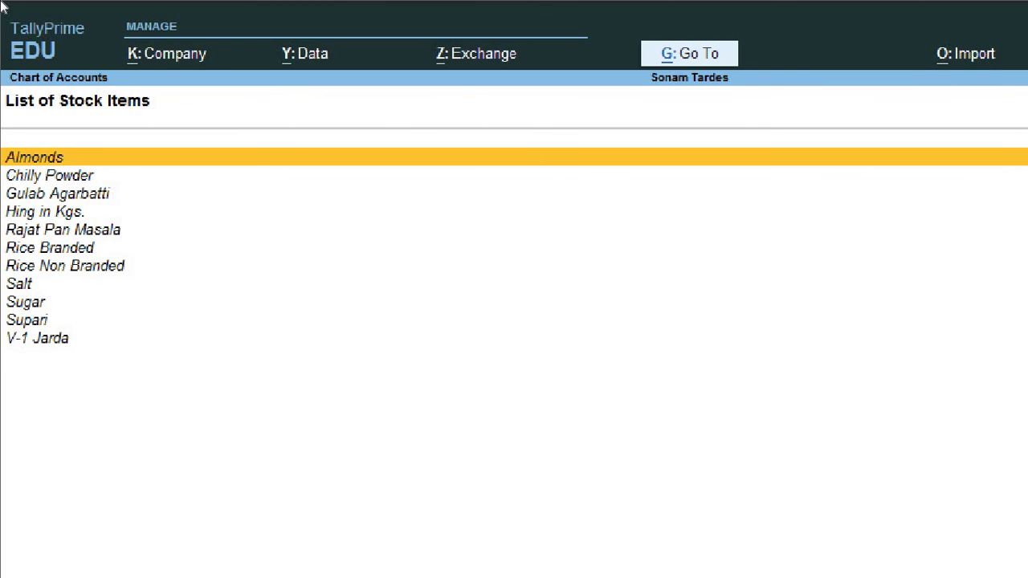
- Look through the list of stock items from Almonds to V-1 Jarda and return to Almonds
{"action": "key", "text": "Down"}
{"action": "key", "text": "Down"}
{"action": "key", "text": "Down"}
{"action": "key", "text": "Down"}
{"action": "key", "text": "Down"}
{"action": "key", "text": "Down"}
{"action": "key", "text": "Down"}
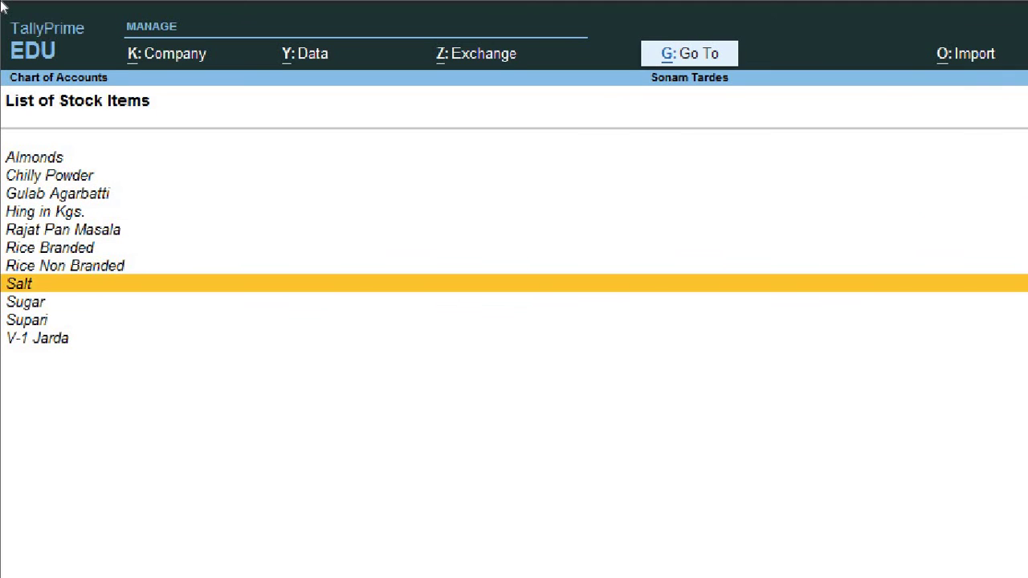
{"action": "key", "text": "Down"}
{"action": "key", "text": "Down"}
{"action": "key", "text": "Down"}
{"action": "key", "text": "Up"}
{"action": "key", "text": "Up"}
{"action": "key", "text": "Up"}
{"action": "key", "text": "Up"}
{"action": "key", "text": "Up"}
{"action": "key", "text": "Up"}
{"action": "key", "text": "Up"}
{"action": "key", "text": "Up"}
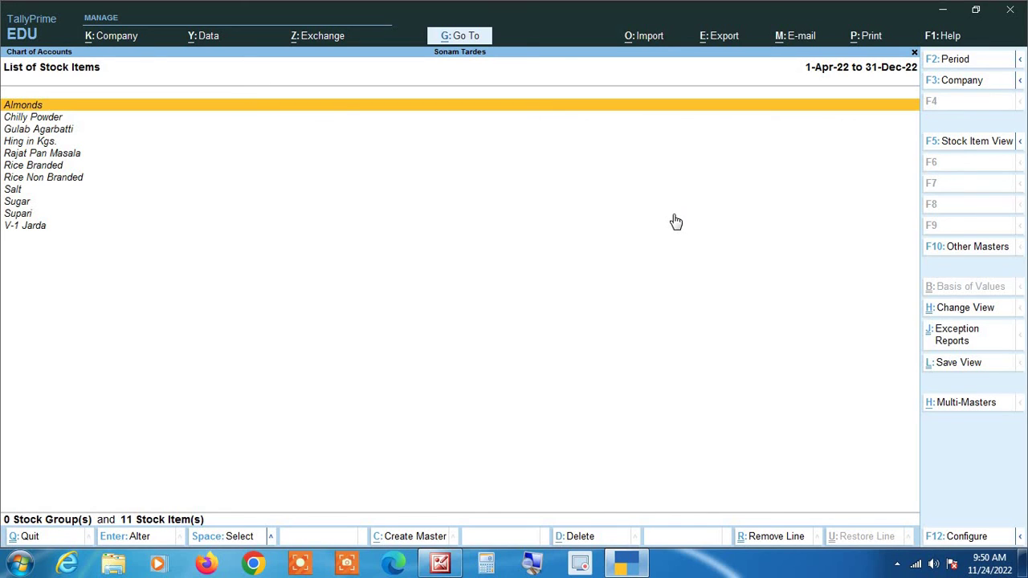
- Open Multi Alter for the stock items under the All Items group
{"action": "left_click", "coordinate": [968, 408]}
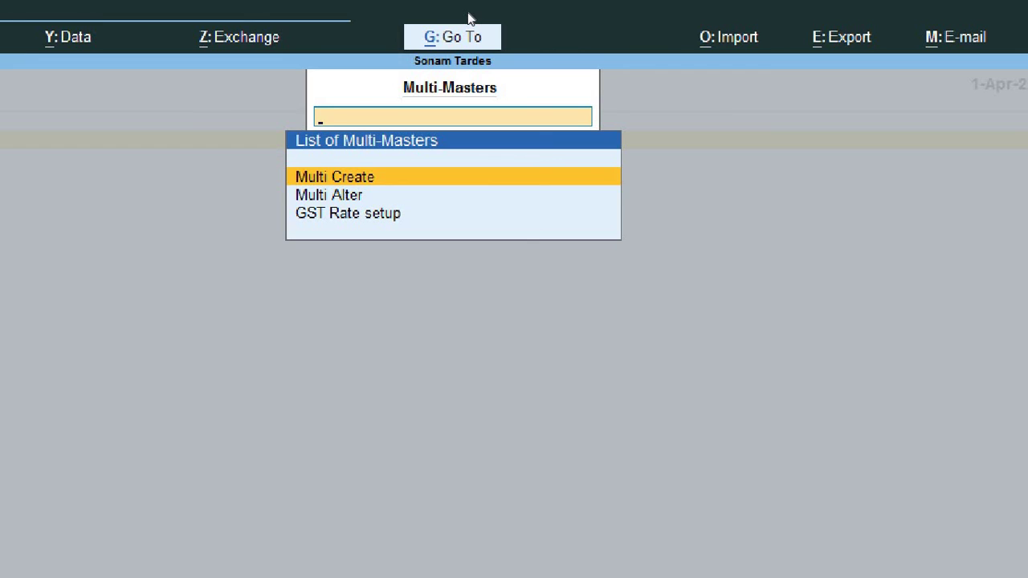
{"action": "key", "text": "Down"}
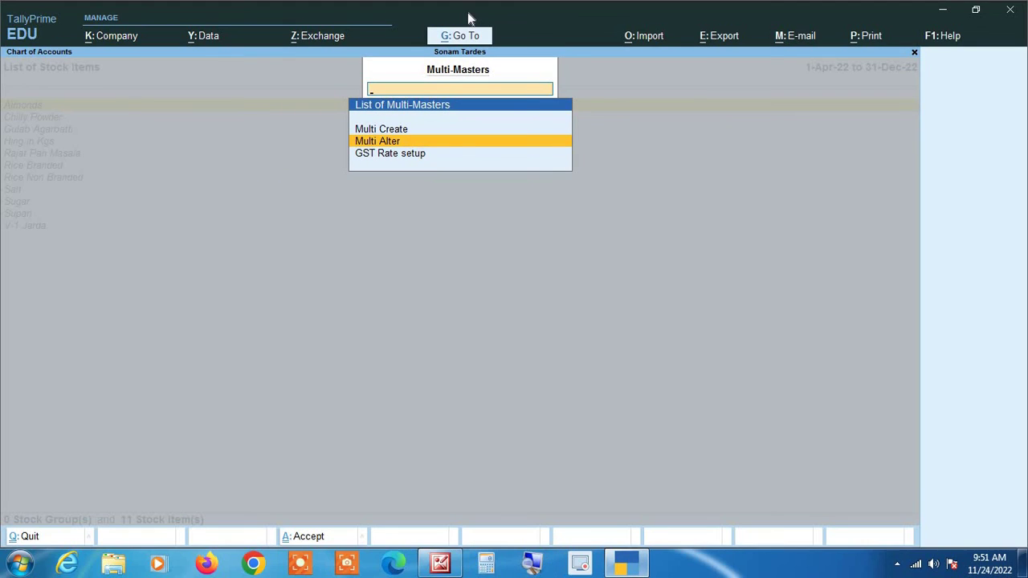
{"action": "key", "text": "Return"}
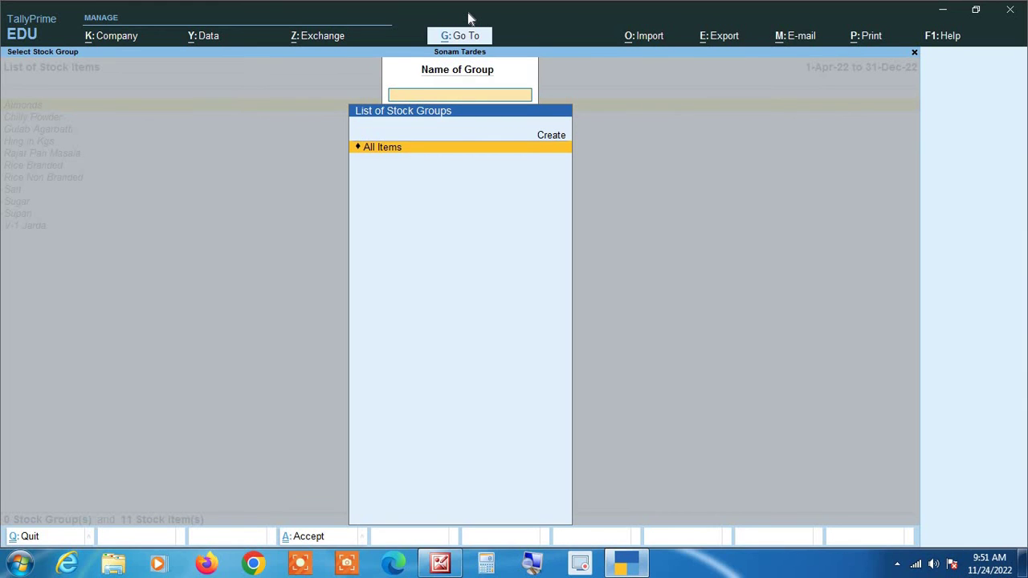
{"action": "left_click", "coordinate": [534, 564]}
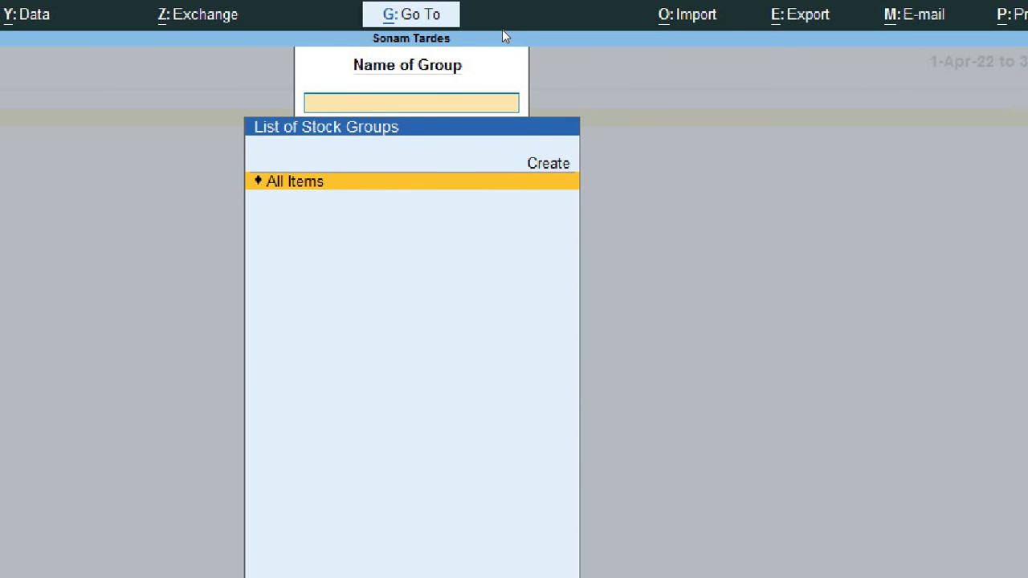
{"action": "key", "text": "Return"}
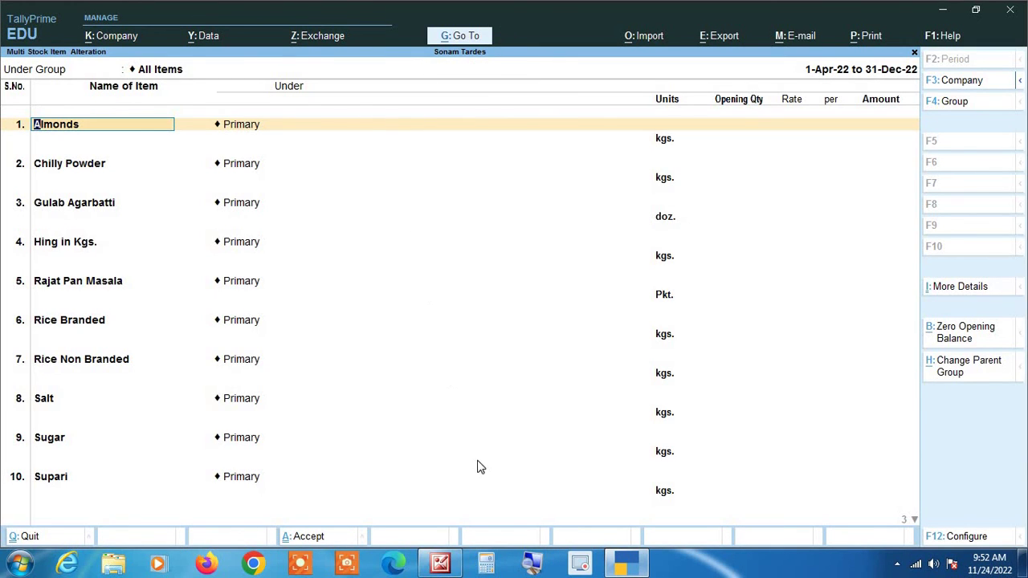
- Examine the item names of the first rows, and the parent group and opening quantity fields of Almonds
{"action": "left_click", "coordinate": [533, 565]}
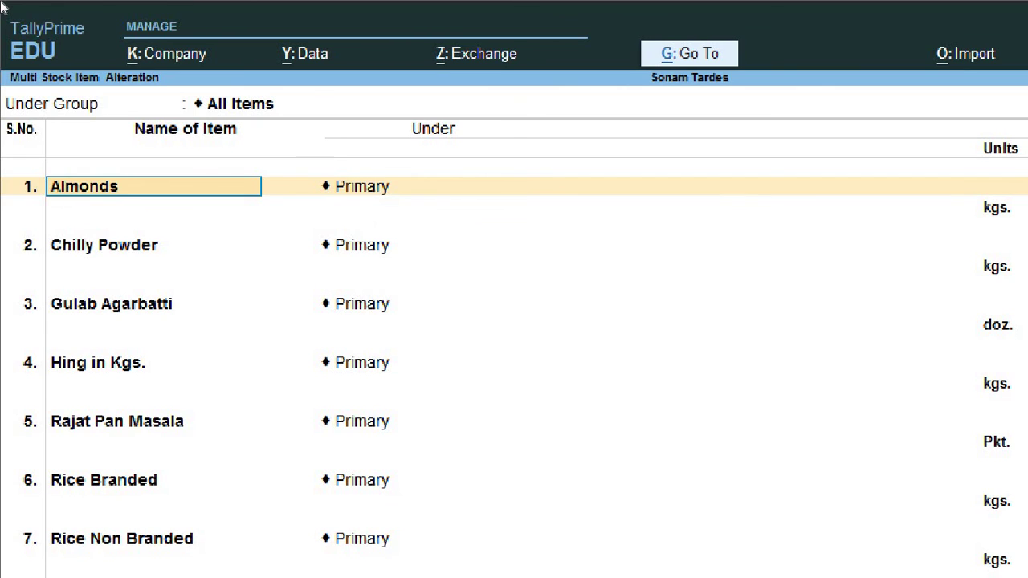
{"action": "key", "text": "Return"}
{"action": "key", "text": "Return"}
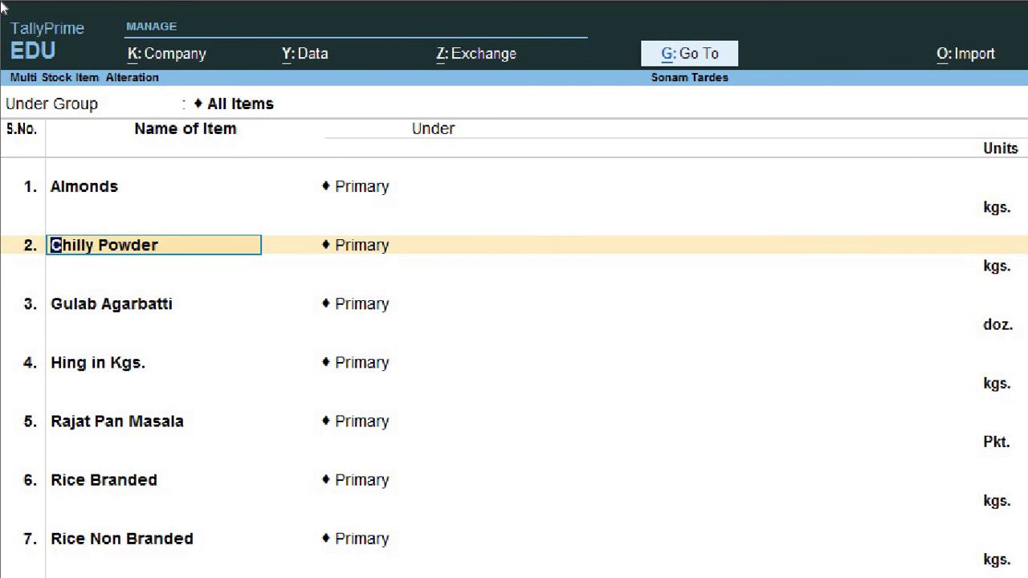
{"action": "key", "text": "Return"}
{"action": "key", "text": "Return"}
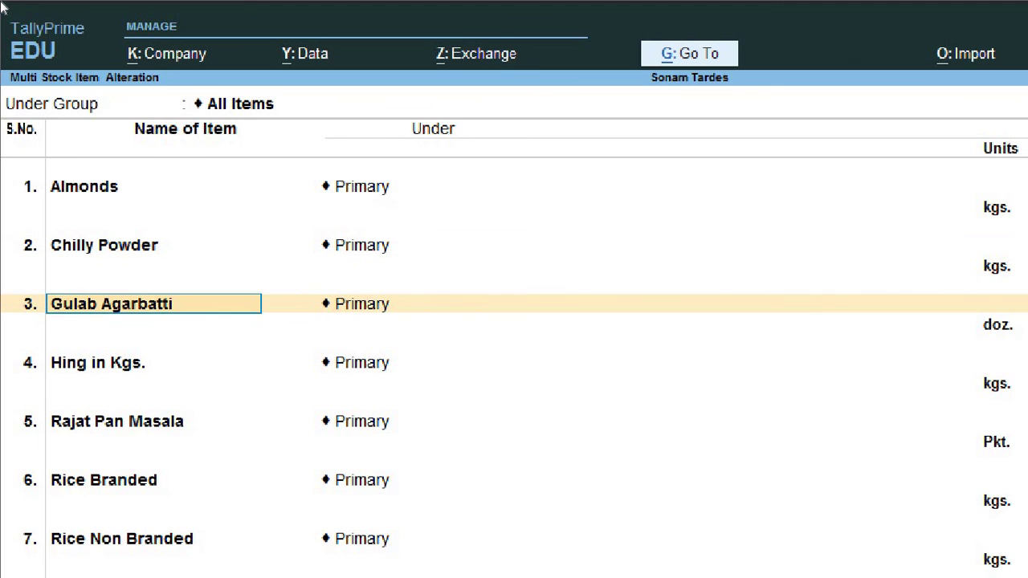
{"action": "key", "text": "Up"}
{"action": "key", "text": "Up"}
{"action": "key", "text": "Up"}
{"action": "key", "text": "Up"}
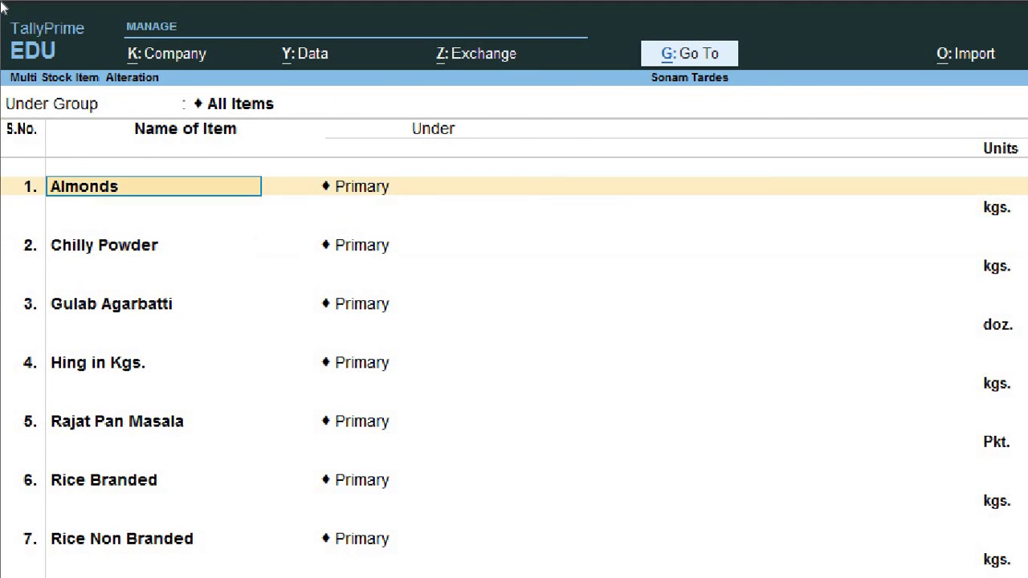
{"action": "key", "text": "Right"}
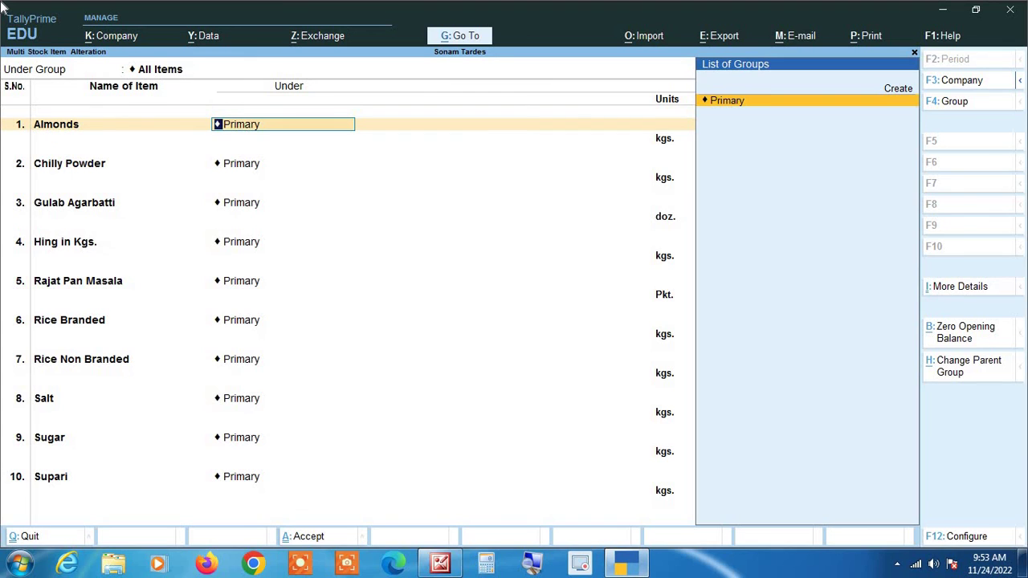
{"action": "key", "text": "Return"}
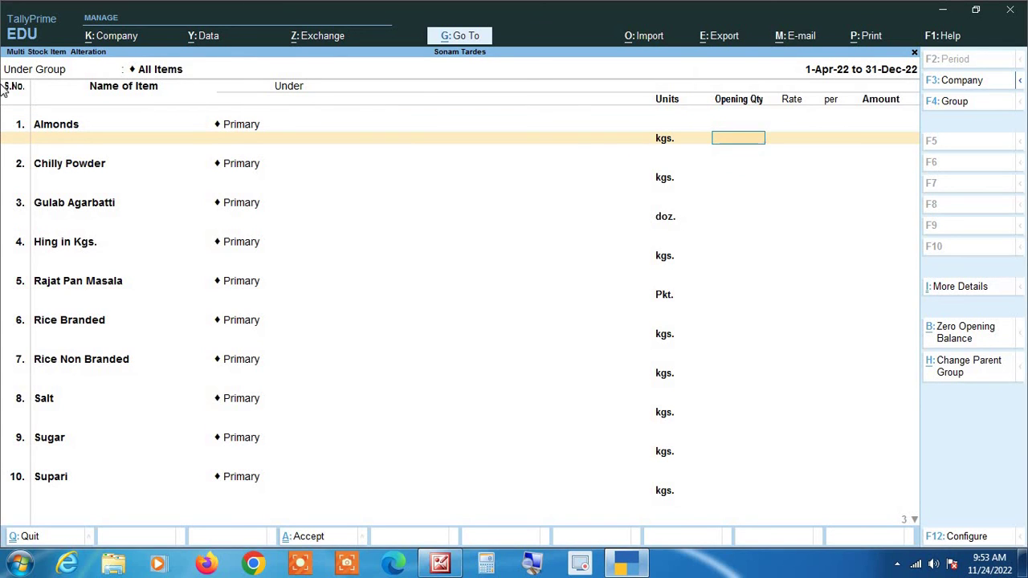
- Go through the following item rows to the opening quantity field of Rajat Pan Masala
{"action": "left_click", "coordinate": [533, 564]}
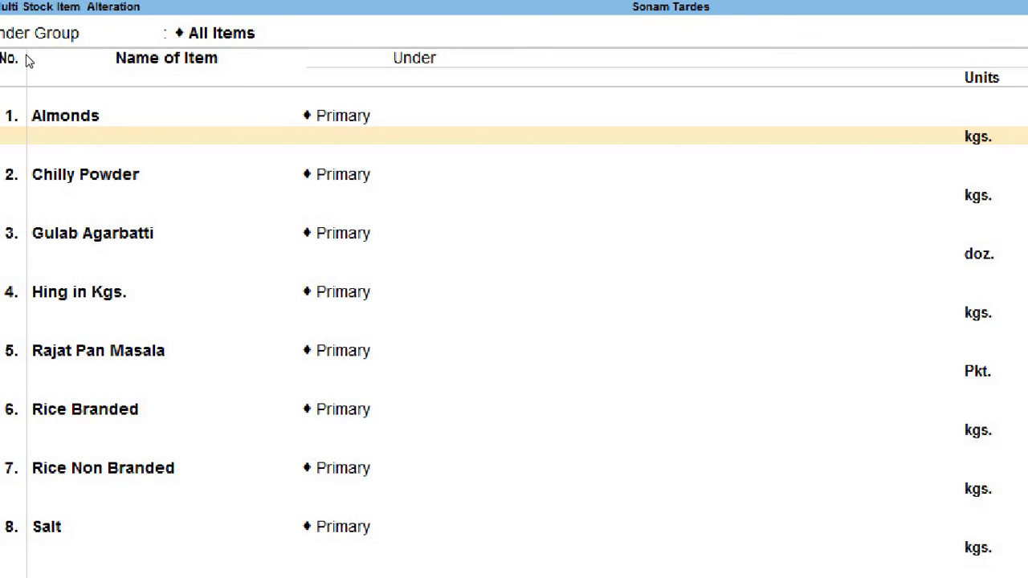
{"action": "key", "text": "Down"}
{"action": "key", "text": "Down"}
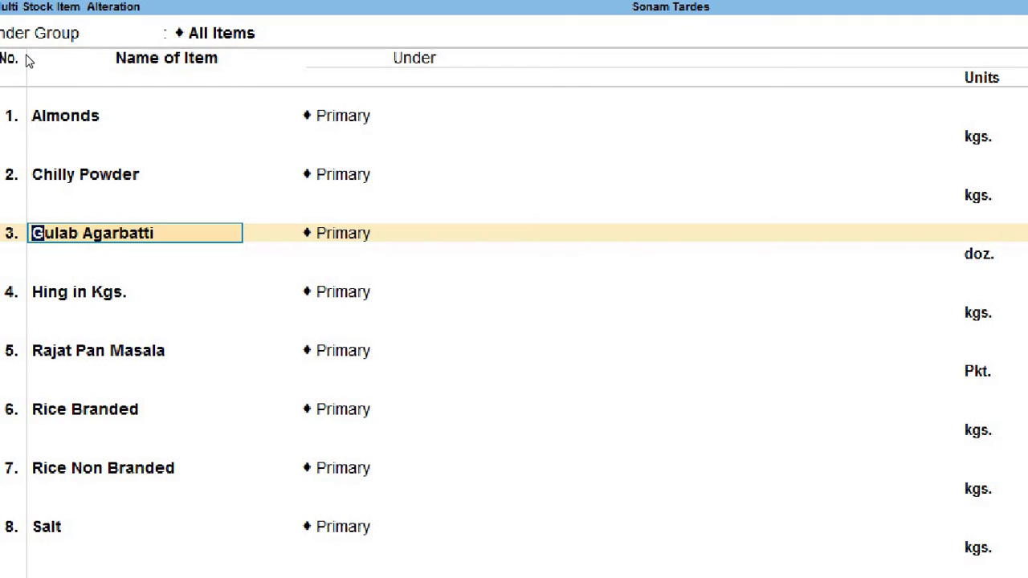
{"action": "key", "text": "Return"}
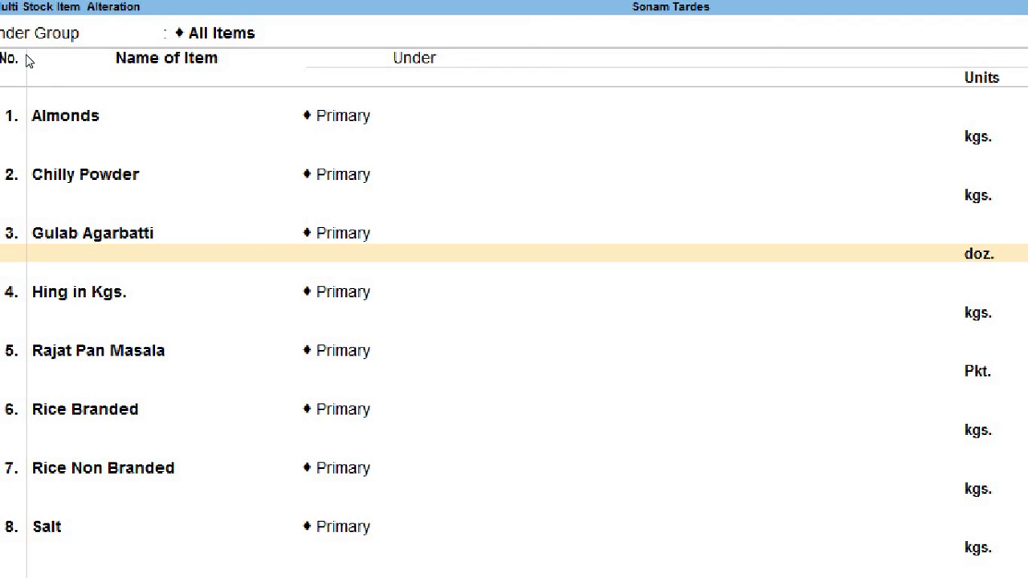
{"action": "key", "text": "Return"}
{"action": "key", "text": "Return"}
{"action": "key", "text": "Return"}
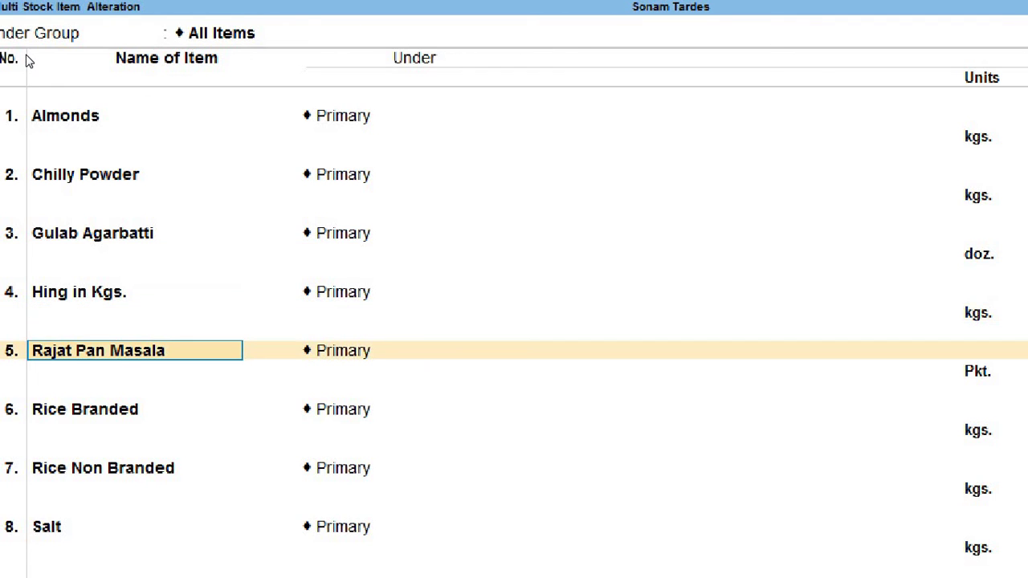
{"action": "key", "text": "Return"}
{"action": "key", "text": "BackSpace"}
{"action": "key", "text": "Return"}
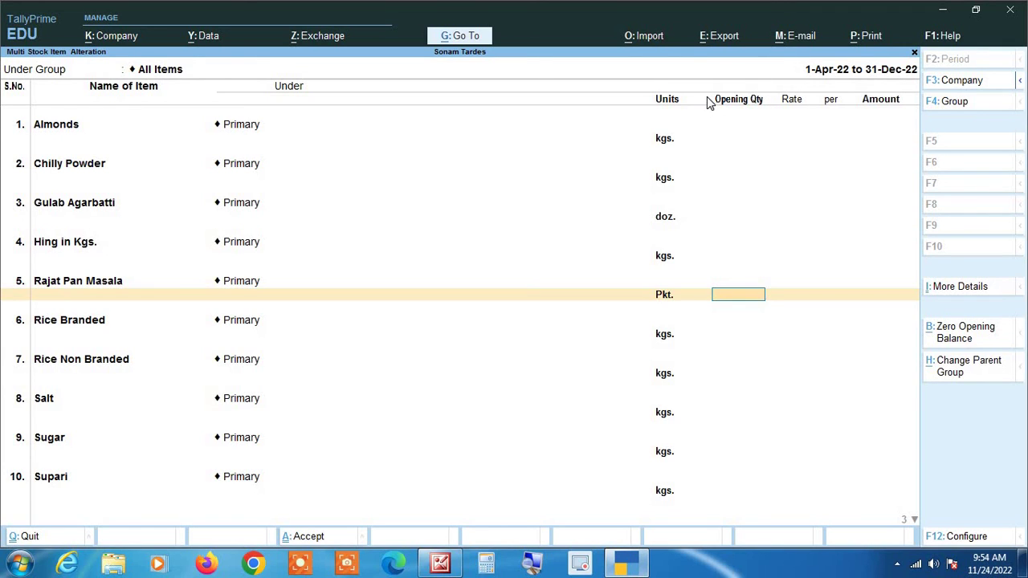
- Set the Almonds opening quantity to 250 kgs. at a rate of 180 per kgs
{"action": "left_click", "coordinate": [119, 126]}
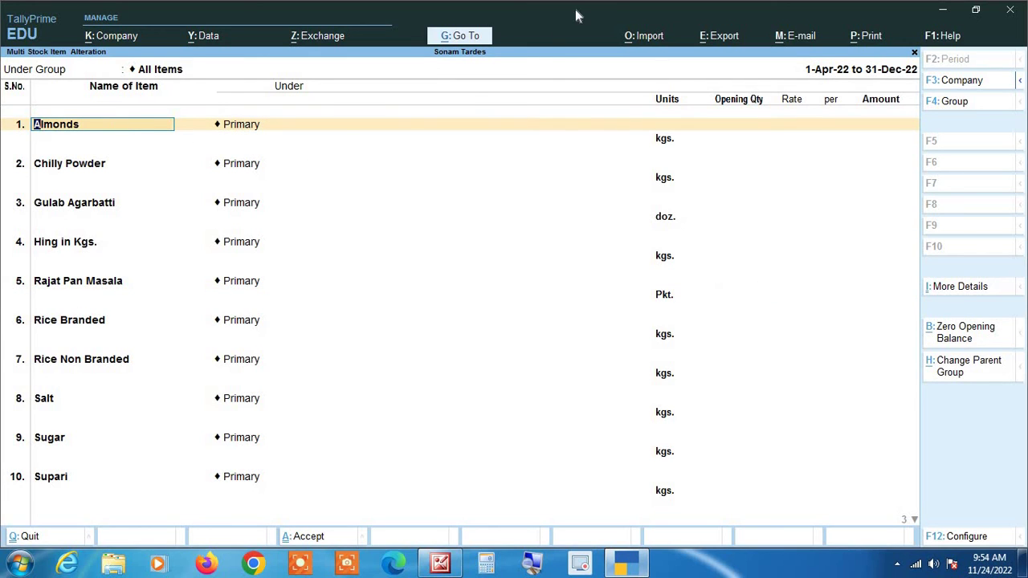
{"action": "key", "text": "Return"}
{"action": "key", "text": "Return"}
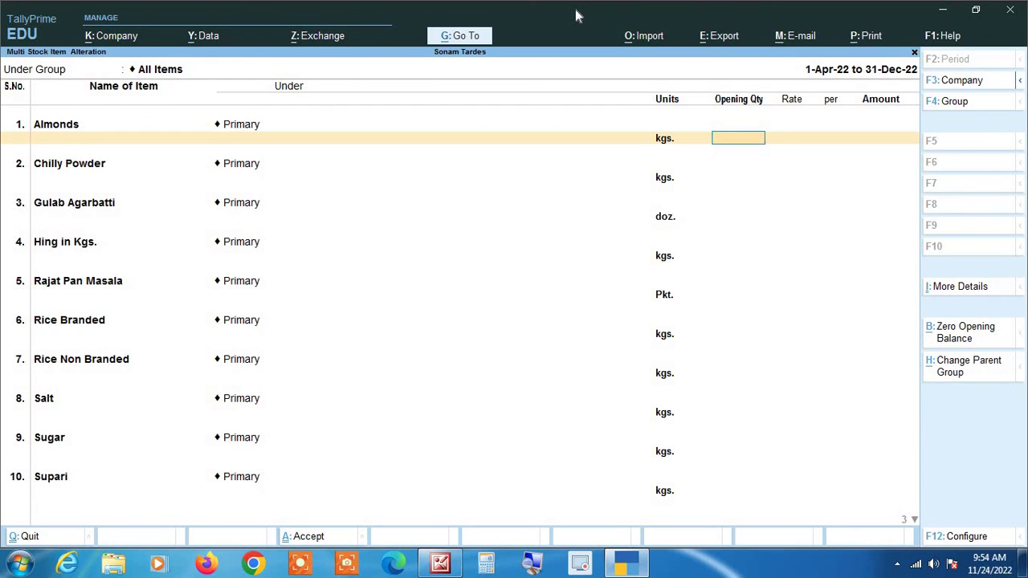
{"action": "key", "text": "Up"}
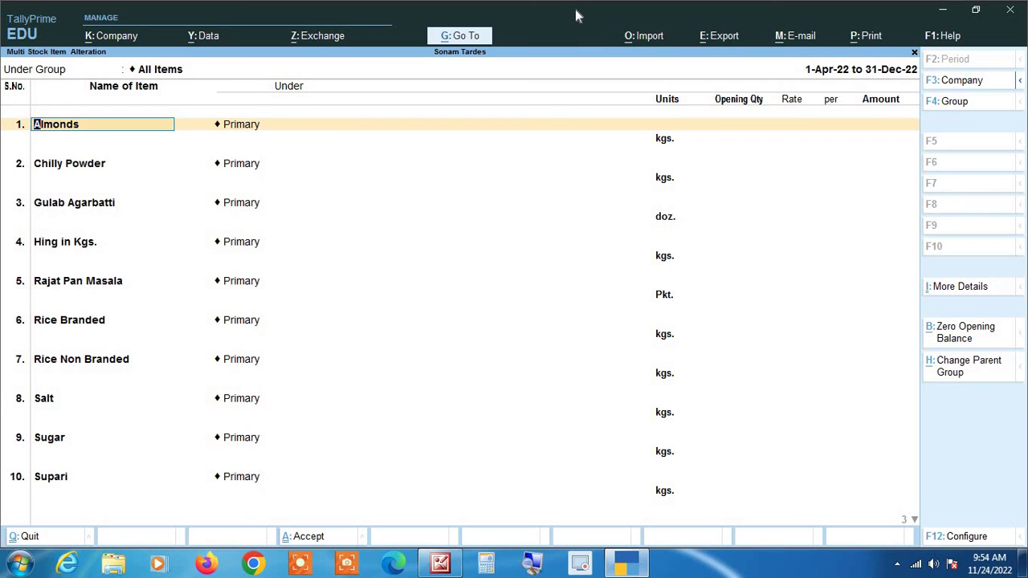
{"action": "key", "text": "Down"}
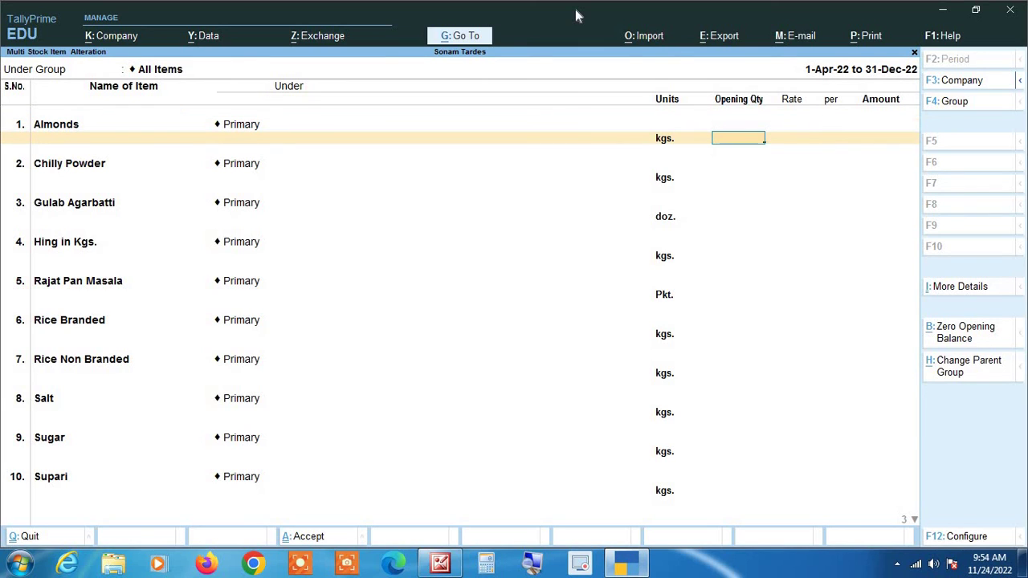
{"action": "key", "text": "Down"}
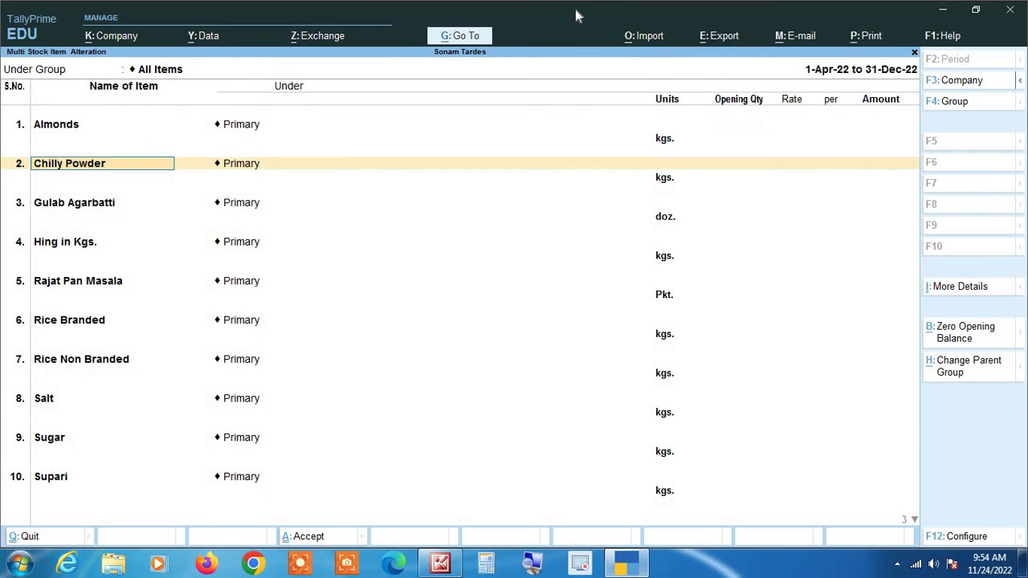
{"action": "key", "text": "Up"}
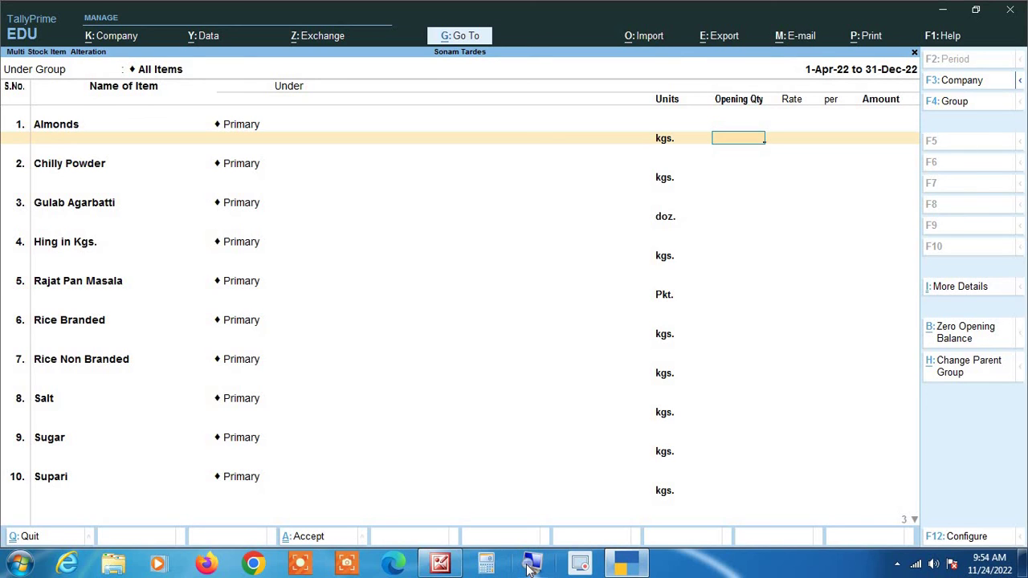
{"action": "type", "text": "250"}
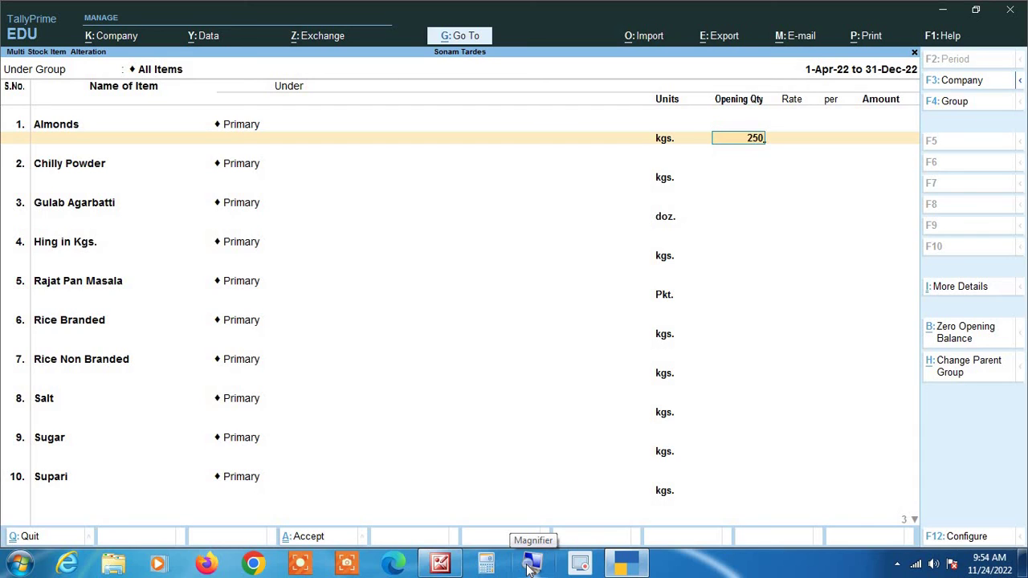
{"action": "key", "text": "Return"}
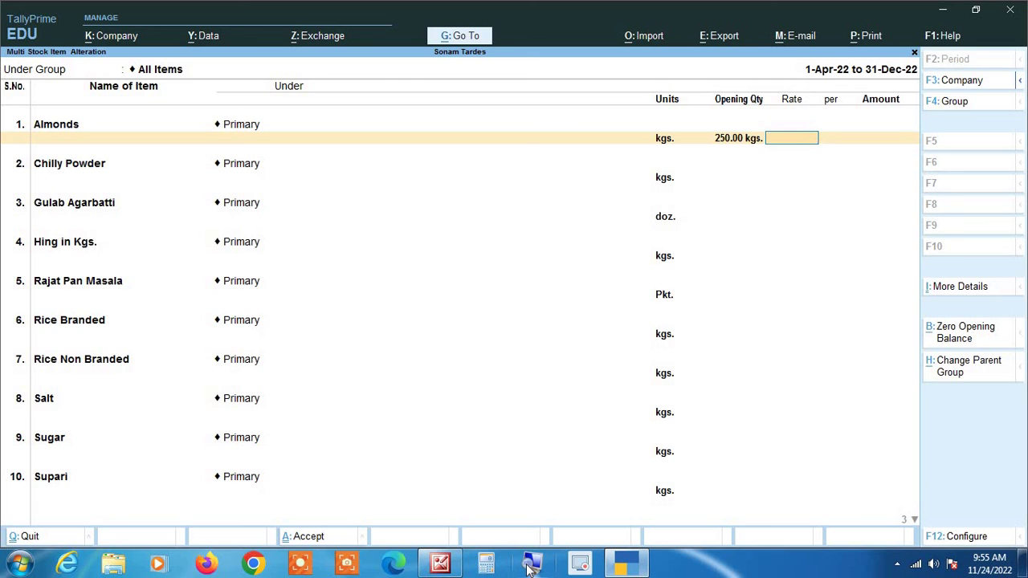
{"action": "type", "text": "180"}
{"action": "key", "text": "Return"}
{"action": "key", "text": "Return"}
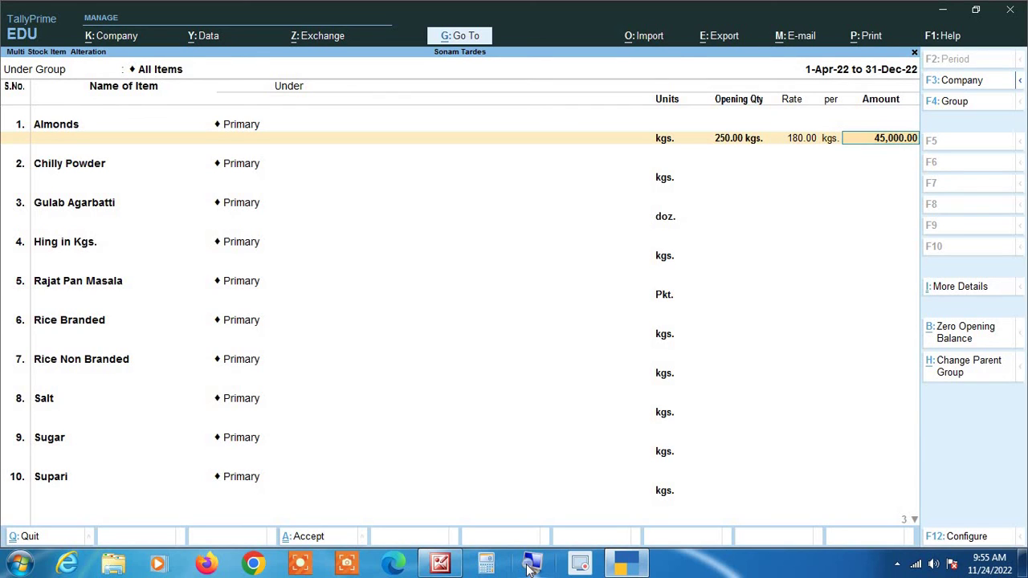
{"action": "key", "text": "Return"}
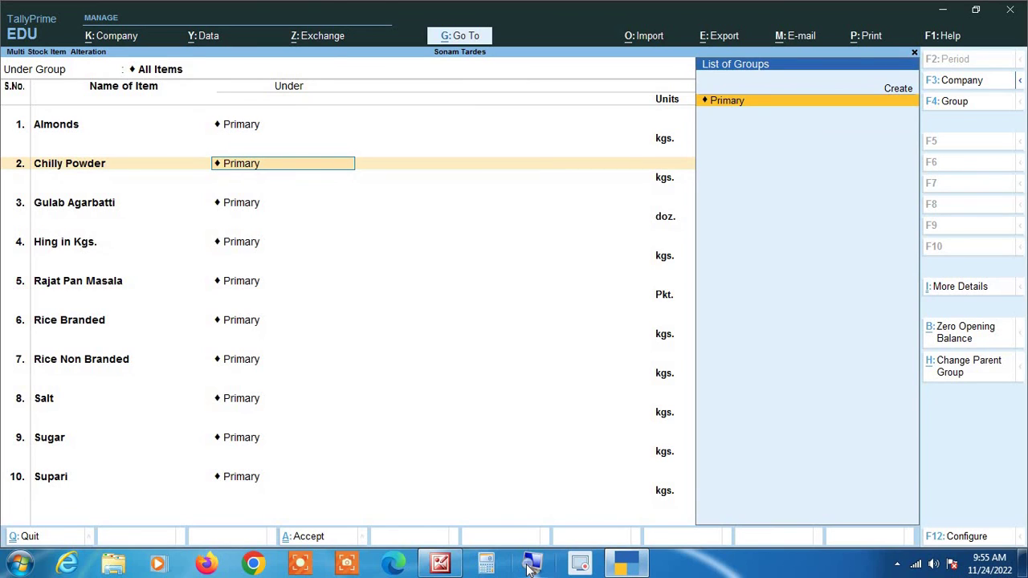
- Set the Chilly Powder opening quantity to 140 kgs. at a rate of 120 per kgs
{"action": "key", "text": "Return"}
{"action": "key", "text": "Return"}
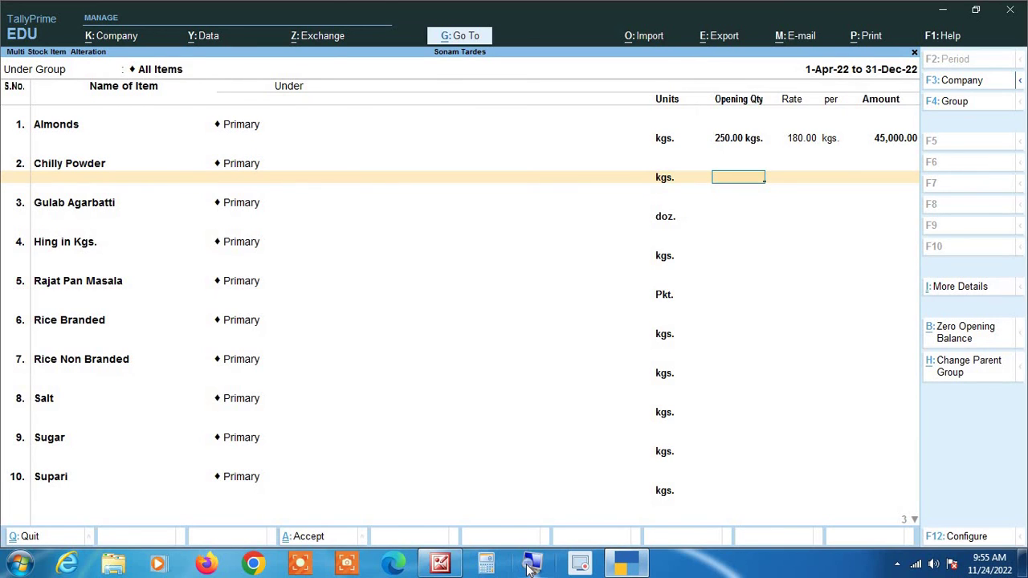
{"action": "type", "text": "140"}
{"action": "key", "text": "Return"}
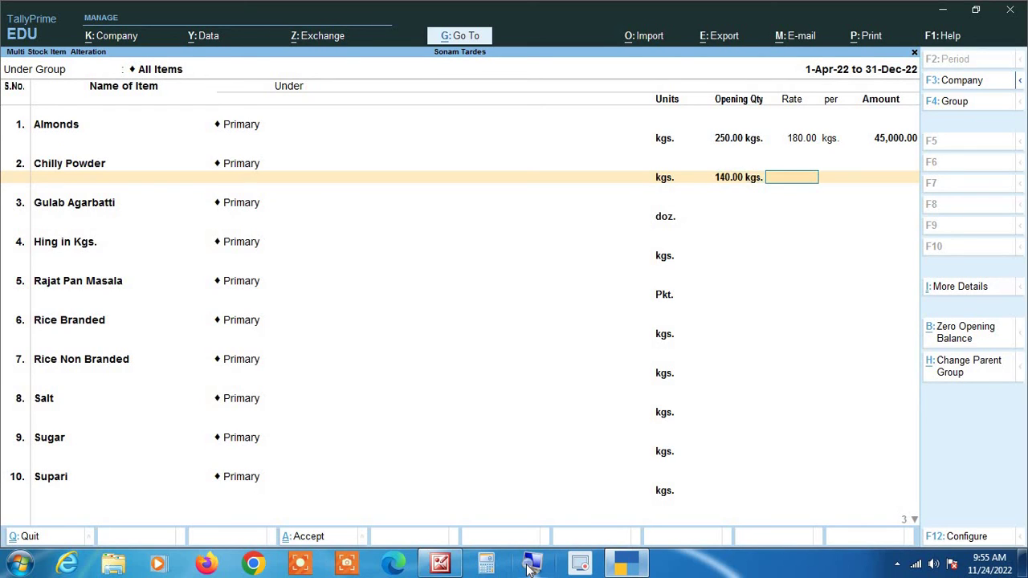
{"action": "type", "text": "120"}
{"action": "key", "text": "Return"}
{"action": "key", "text": "Return"}
{"action": "key", "text": "Return"}
- Set the Gulab Agarbatti opening quantity to 200 doz. at a rate of 144 per doz
{"action": "key", "text": "Return"}
{"action": "key", "text": "Return"}
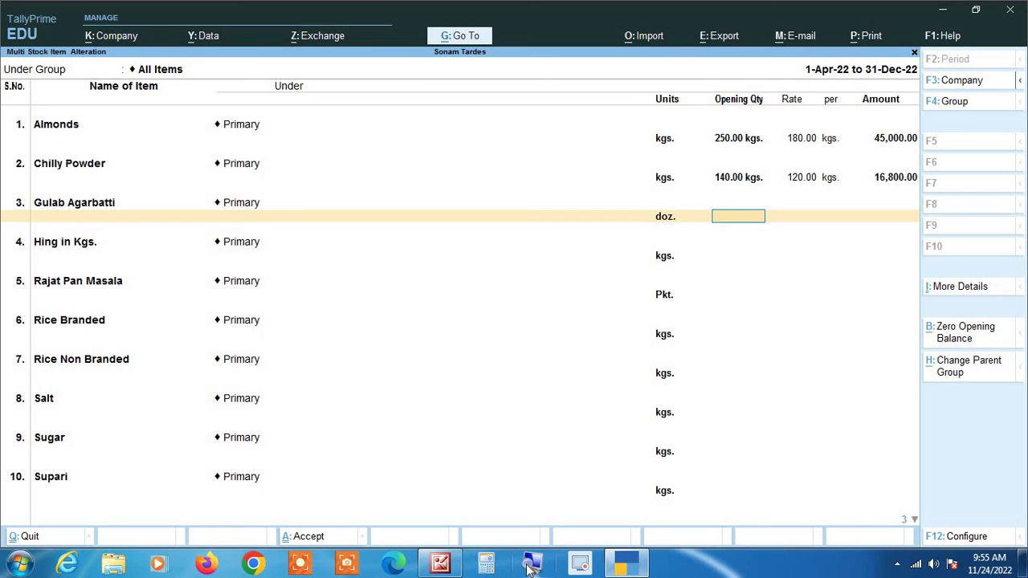
{"action": "type", "text": "200"}
{"action": "key", "text": "Return"}
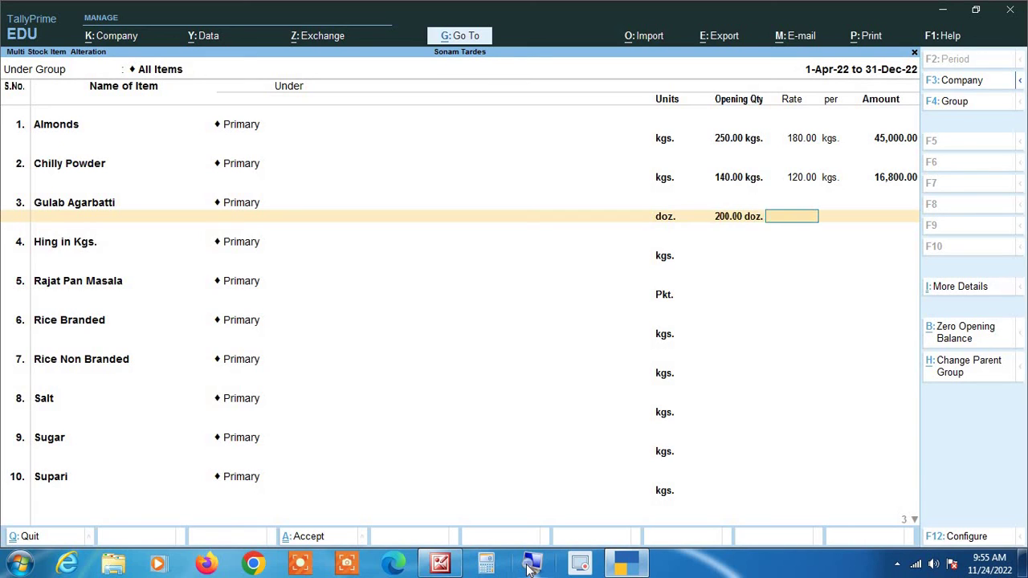
{"action": "type", "text": "144"}
{"action": "key", "text": "Return"}
{"action": "key", "text": "Return"}
{"action": "key", "text": "Return"}
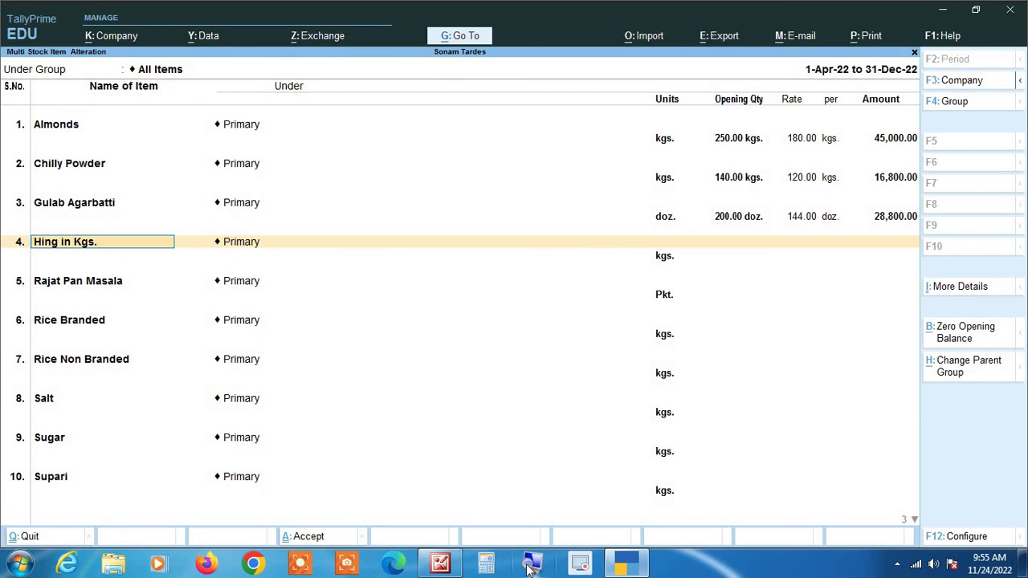
- Leave the Hing in Kgs. opening quantity blank and give Rajat Pan Masala 450 Pkt. at a rate of 320
{"action": "key", "text": "Return"}
{"action": "key", "text": "Return"}
{"action": "key", "text": "Return"}
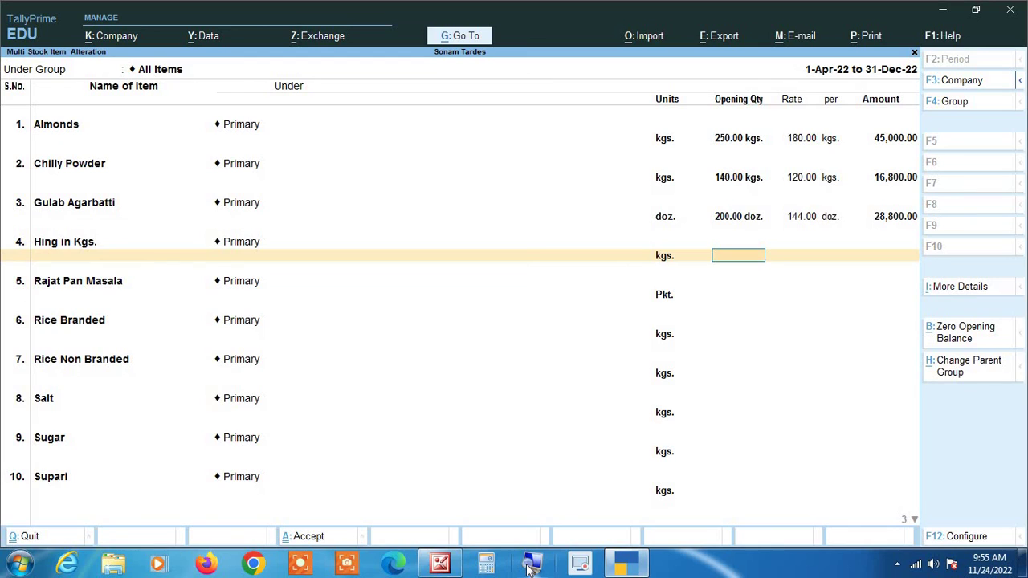
{"action": "key", "text": "Return"}
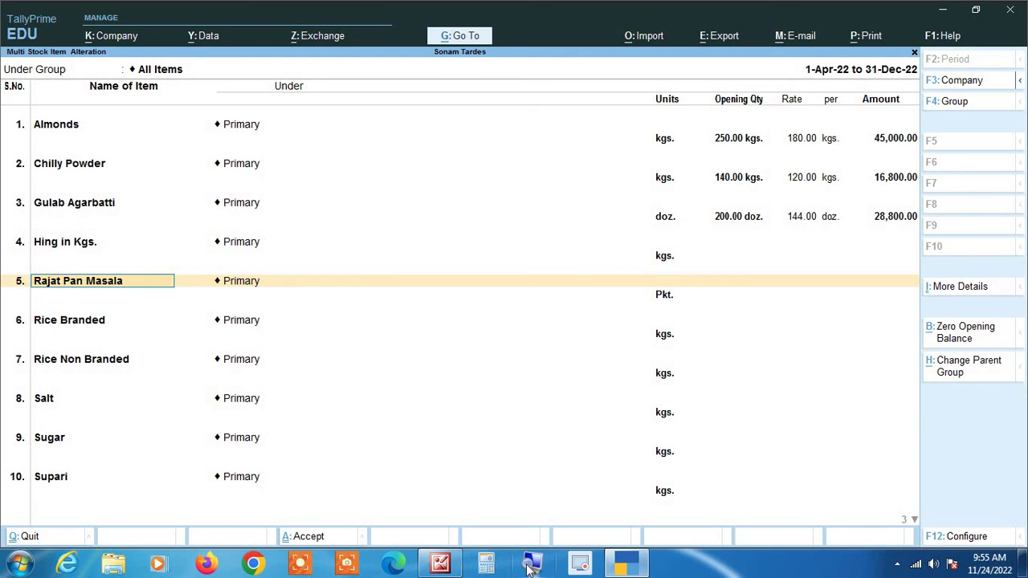
{"action": "key", "text": "Return"}
{"action": "key", "text": "Return"}
{"action": "key", "text": "Return"}
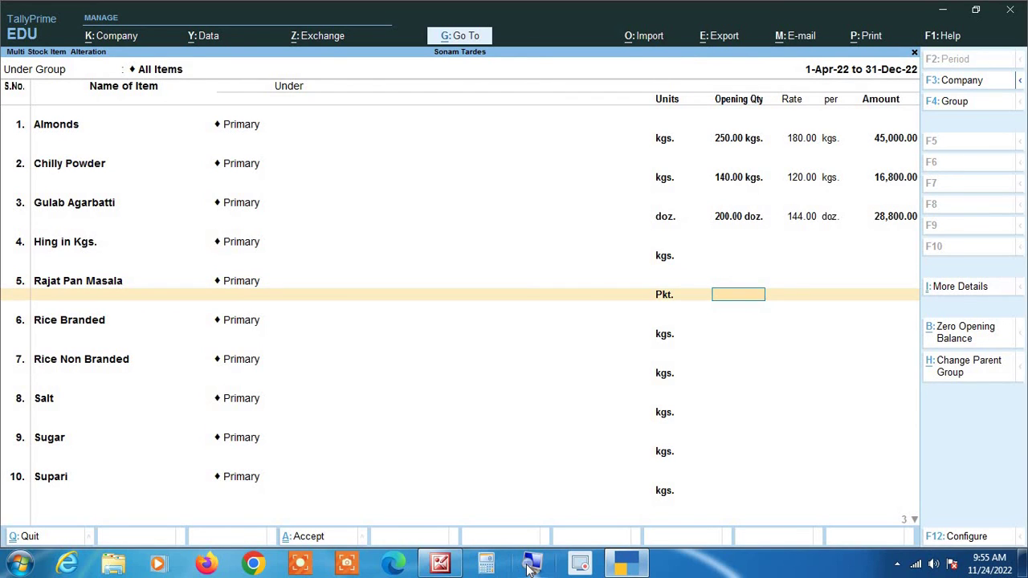
{"action": "type", "text": "450"}
{"action": "key", "text": "Return"}
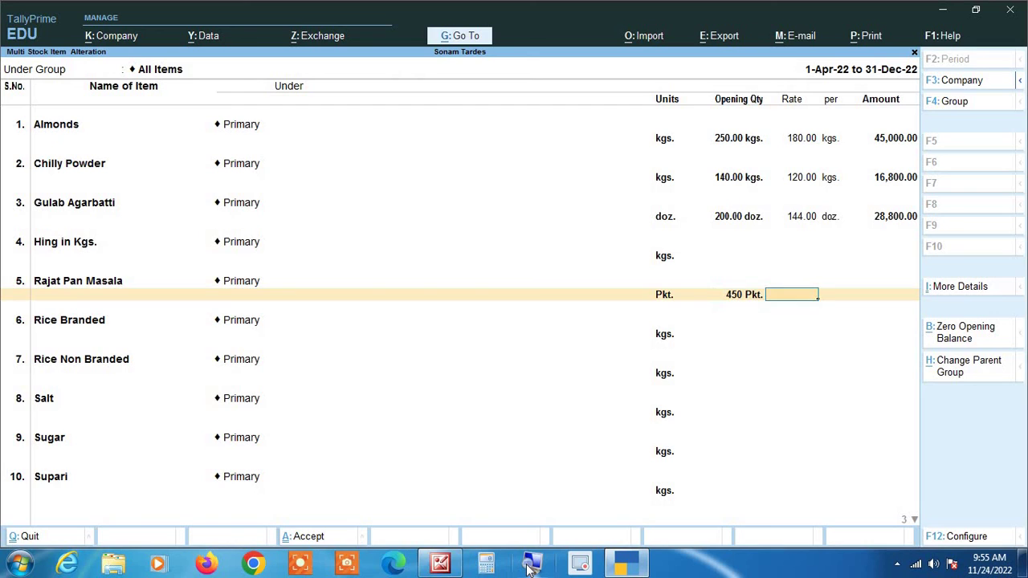
{"action": "type", "text": "320"}
{"action": "key", "text": "Return"}
{"action": "key", "text": "Return"}
{"action": "key", "text": "Return"}
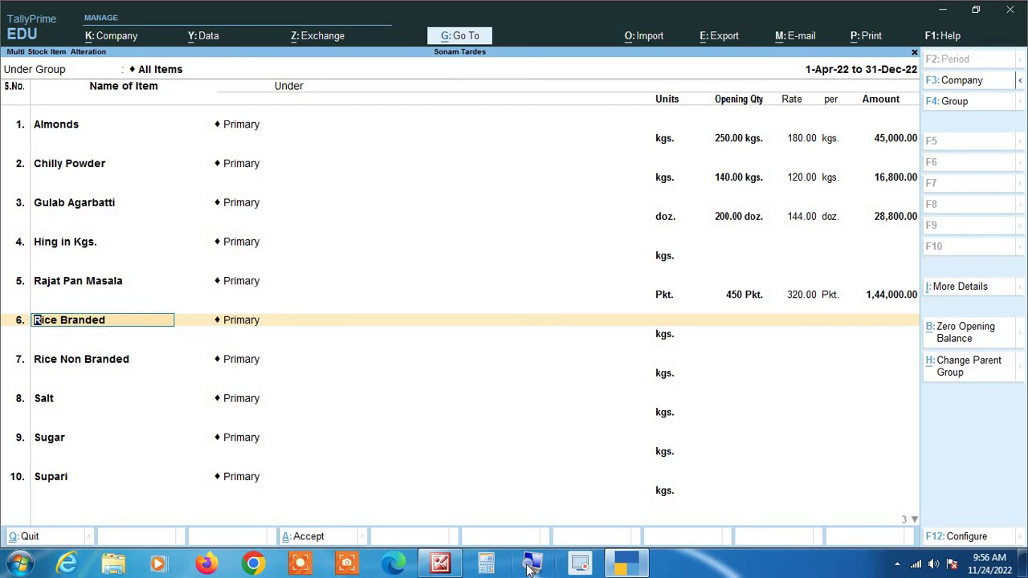
- Clear the Rice Branded name and move on to the opening quantity of Rice Non Branded
{"action": "key", "text": "BackSpace"}
{"action": "key", "text": "BackSpace"}
{"action": "key", "text": "Return"}
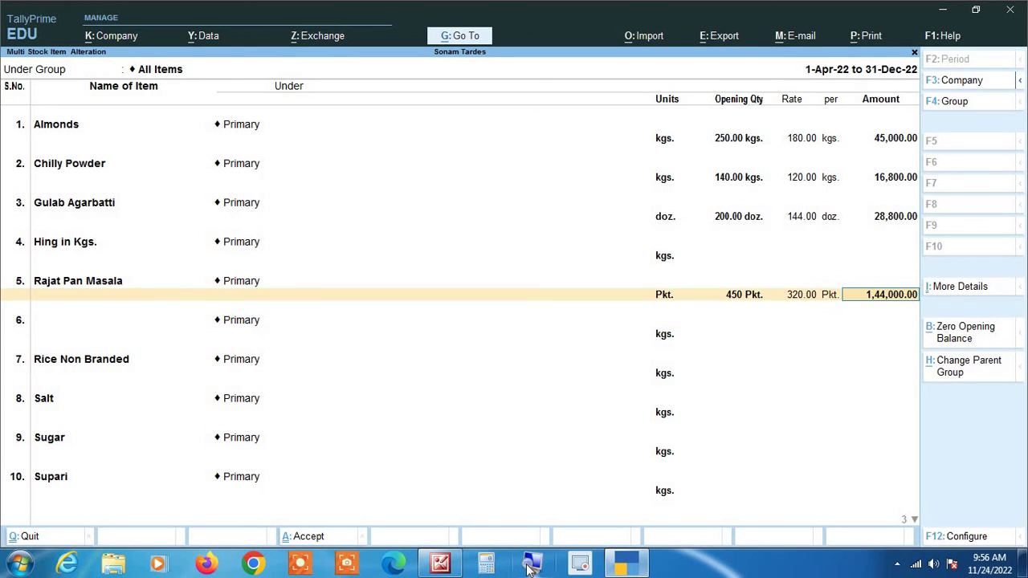
{"action": "key", "text": "Return"}
{"action": "key", "text": "Return"}
{"action": "key", "text": "Return"}
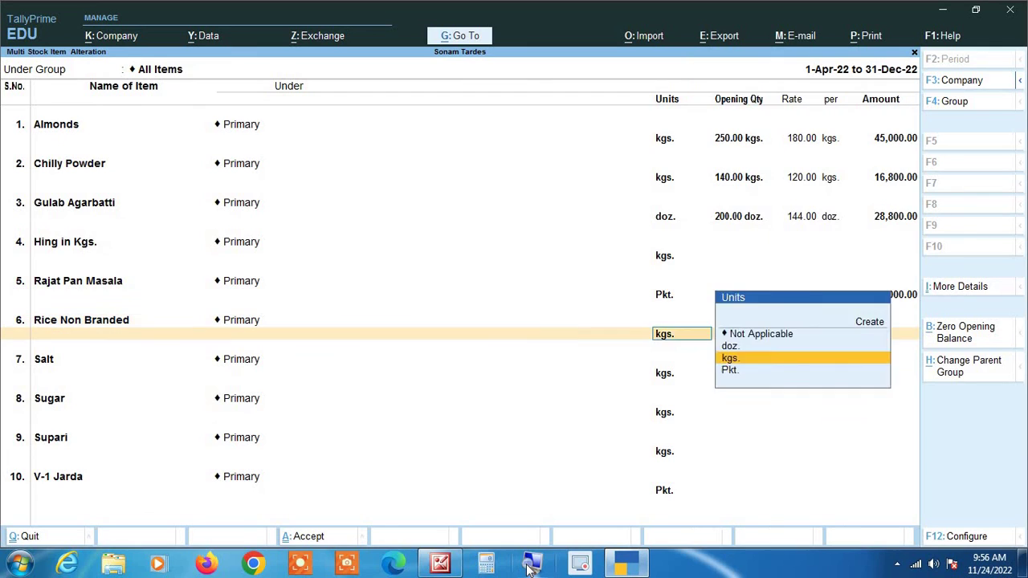
{"action": "key", "text": "Return"}
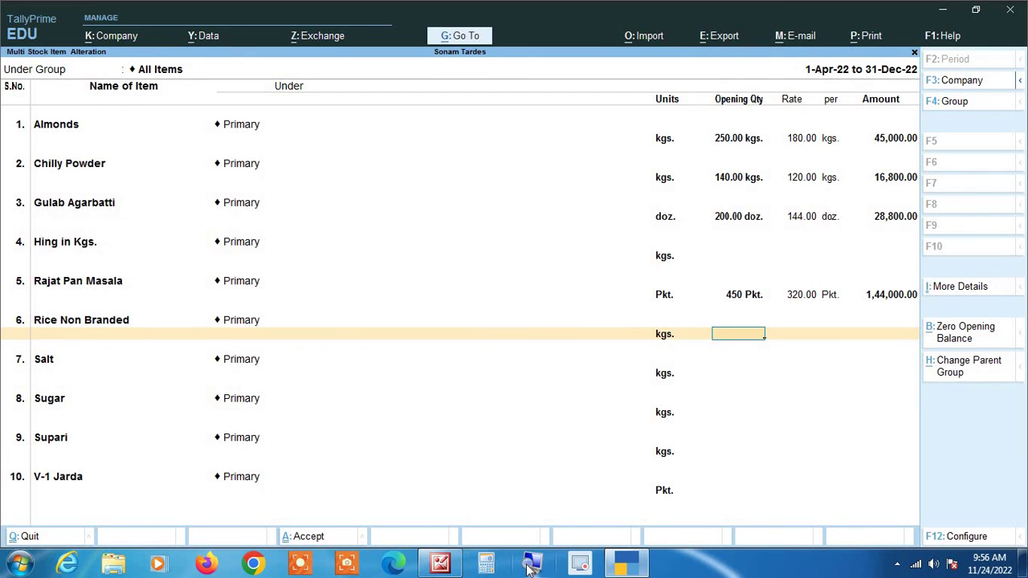
- Save the multi stock item alteration and reopen it for the All Items group
{"action": "key", "text": "ctrl"}
{"action": "key", "text": "ctrl+a"}
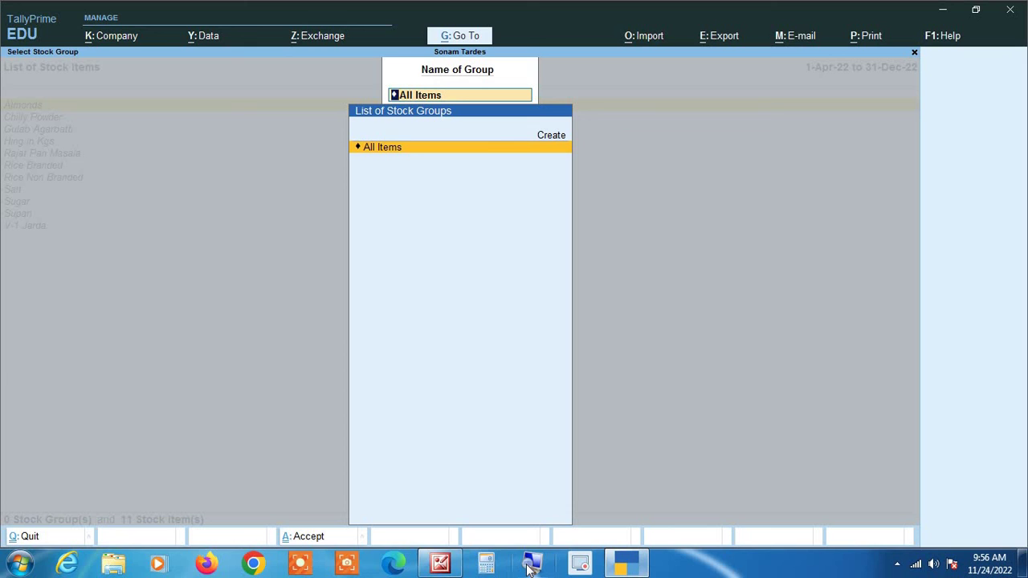
{"action": "key", "text": "Return"}
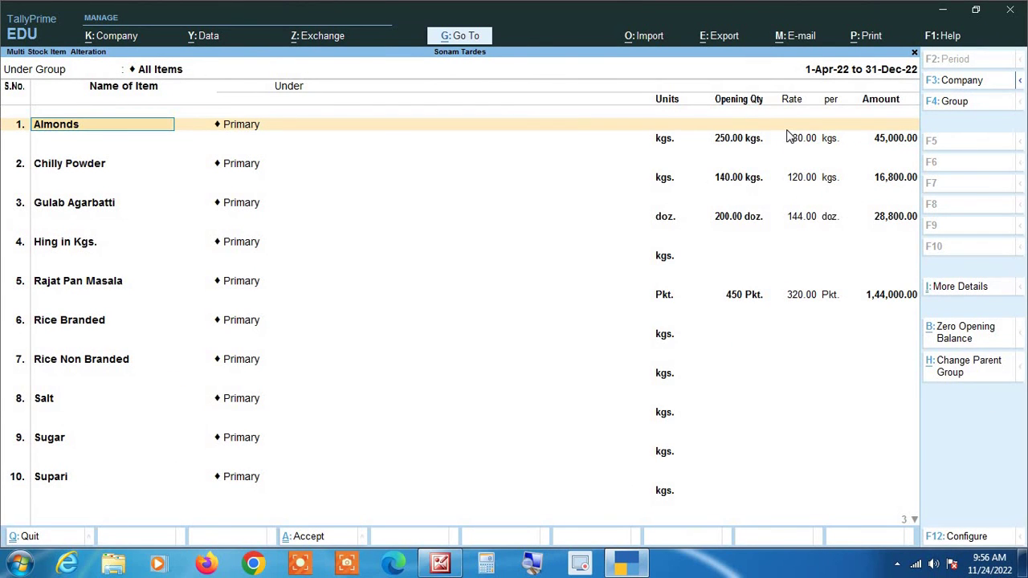
- Quit the multi stock item alteration without saving and return to the Gateway of Tally
{"action": "key", "text": "BackSpace"}
{"action": "key", "text": "Escape"}
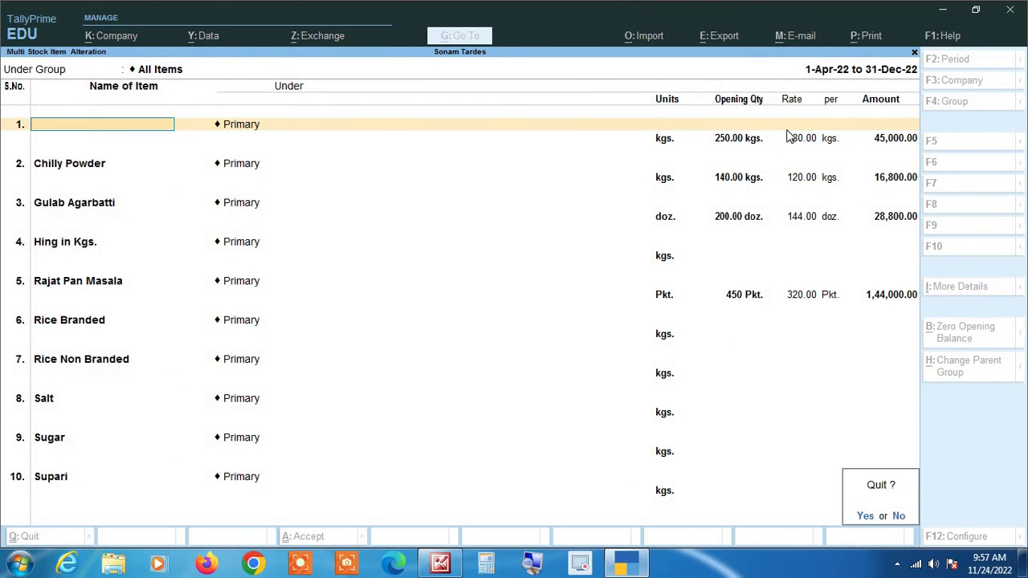
{"action": "key", "text": "y"}
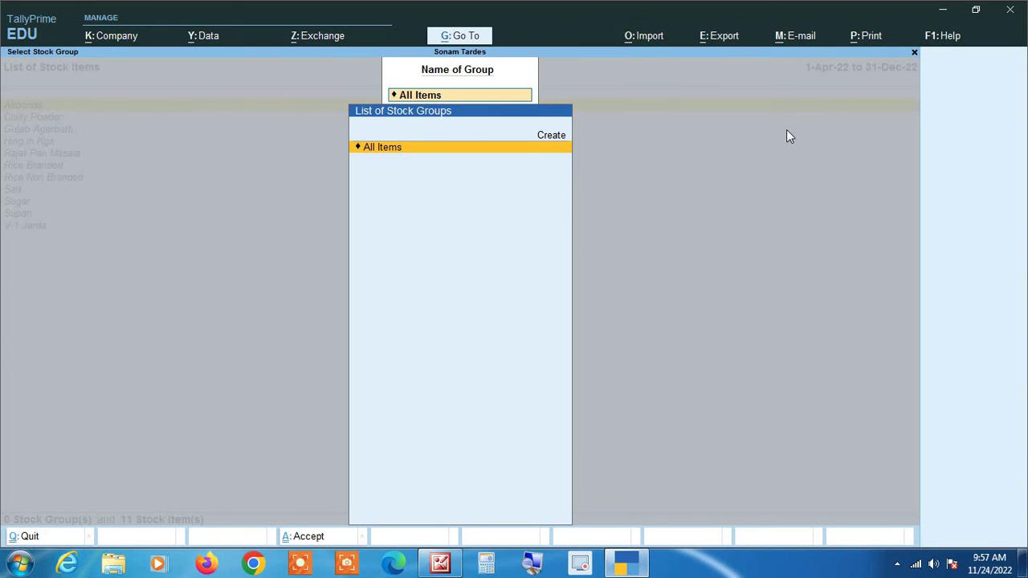
{"action": "key", "text": "Escape"}
{"action": "key", "text": "Escape"}
{"action": "key", "text": "Escape"}
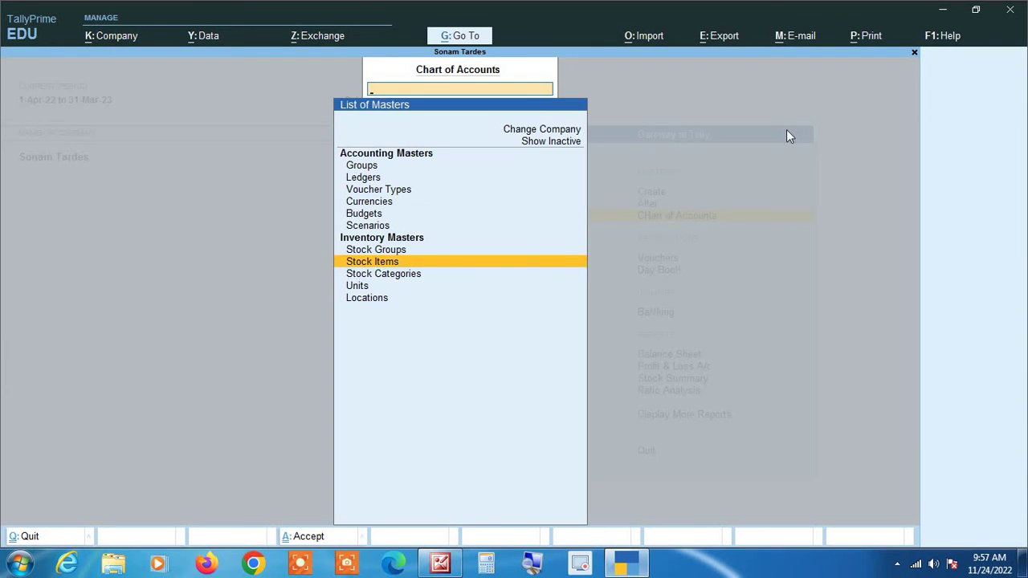
- Open the Almonds stock item individually for alteration and examine its opening balance quantity, rate and value
{"action": "key", "text": "Up"}
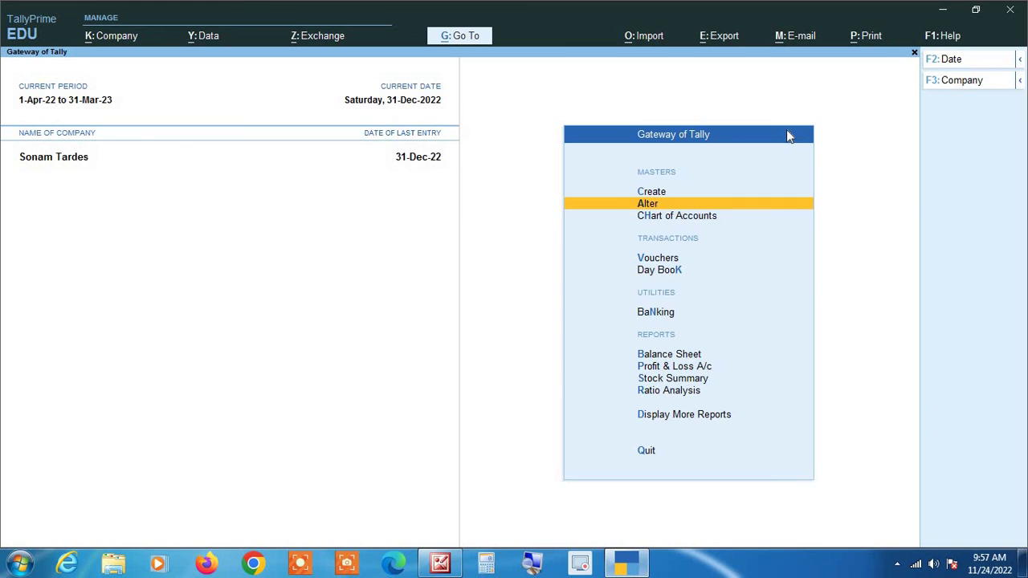
{"action": "key", "text": "Return"}
{"action": "key", "text": "Down"}
{"action": "key", "text": "Down"}
{"action": "key", "text": "Down"}
{"action": "key", "text": "Down"}
{"action": "key", "text": "Down"}
{"action": "key", "text": "Down"}
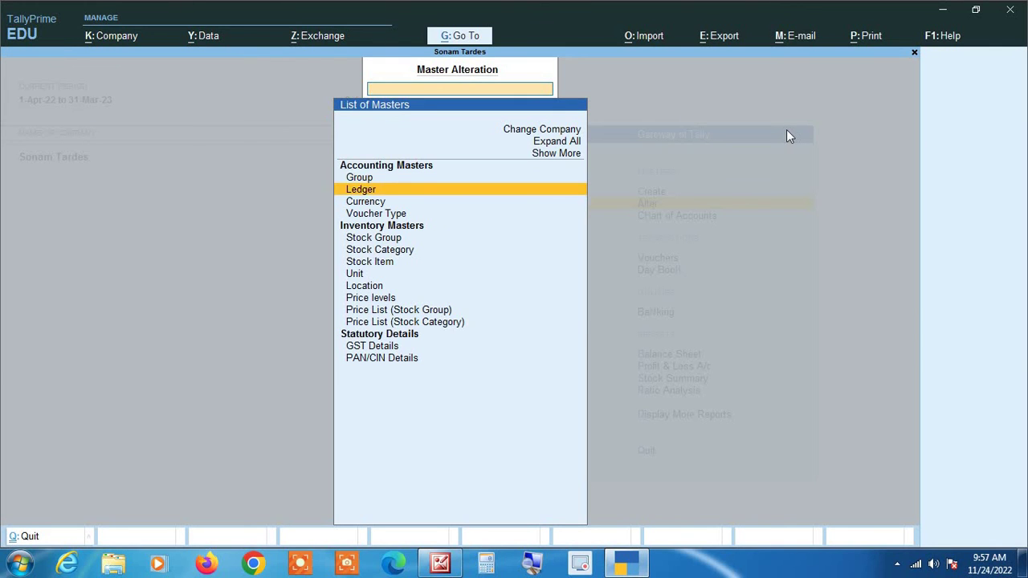
{"action": "key", "text": "Return"}
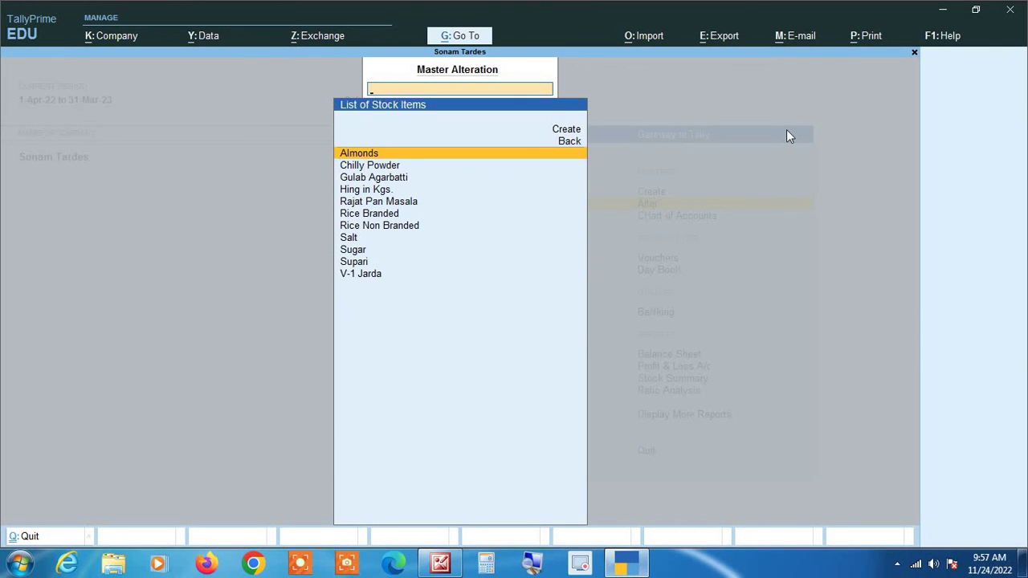
{"action": "key", "text": "Return"}
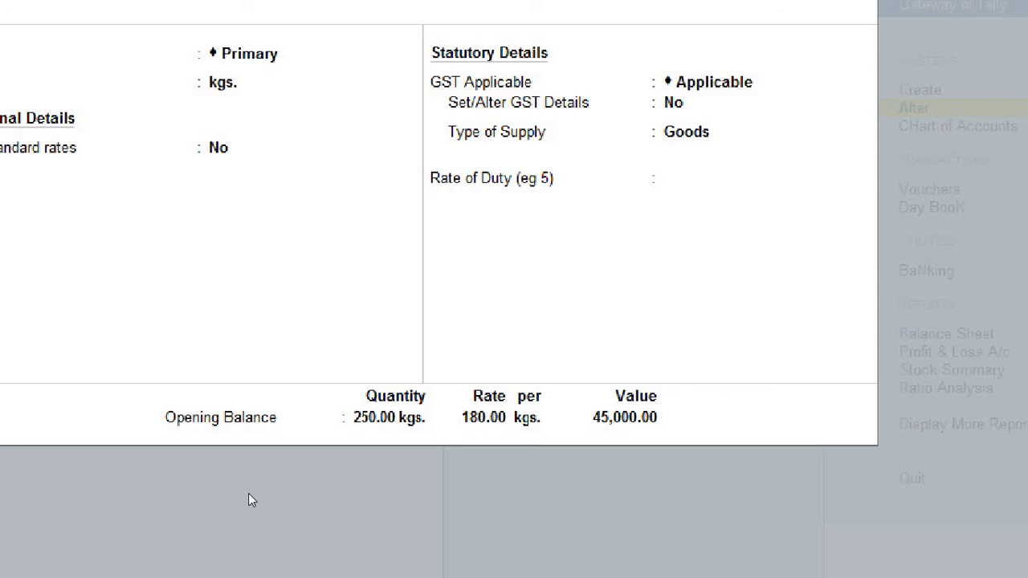
- Quit the Almonds alteration without saving and go back to the Gateway of Tally
{"action": "key", "text": "Escape"}
{"action": "key", "text": "Escape"}
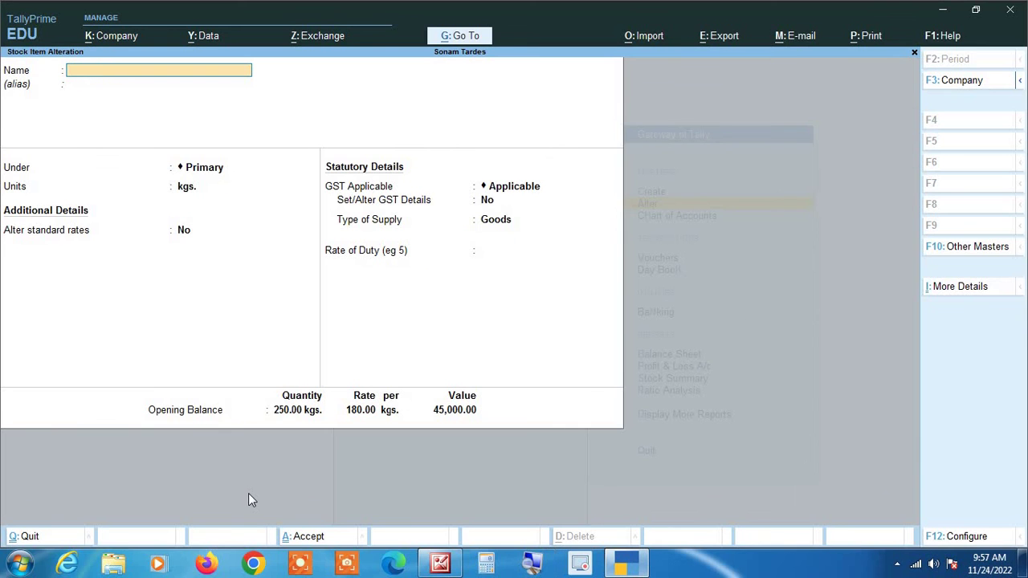
{"action": "key", "text": "Return"}
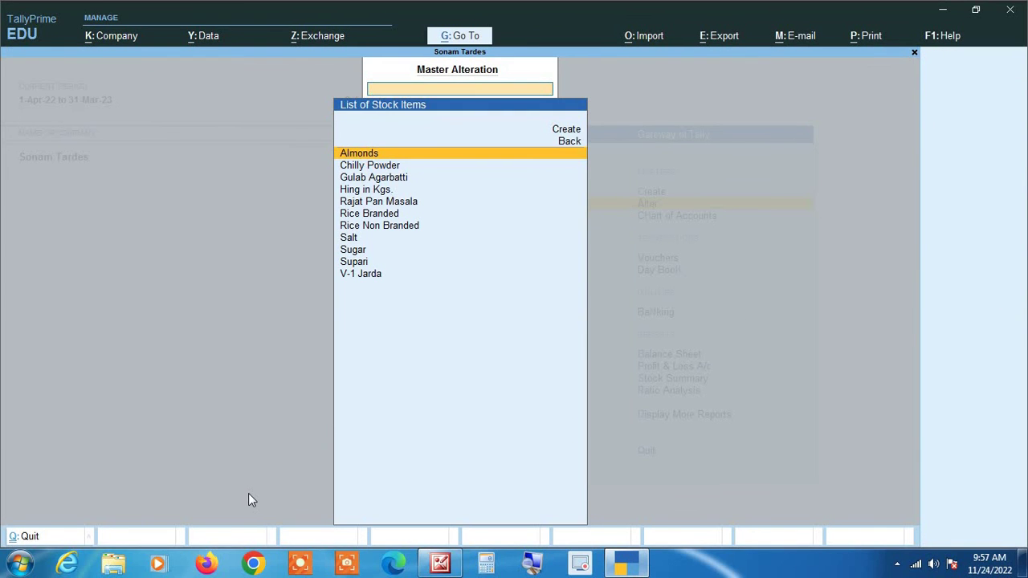
{"action": "key", "text": "Escape"}
{"action": "key", "text": "Escape"}
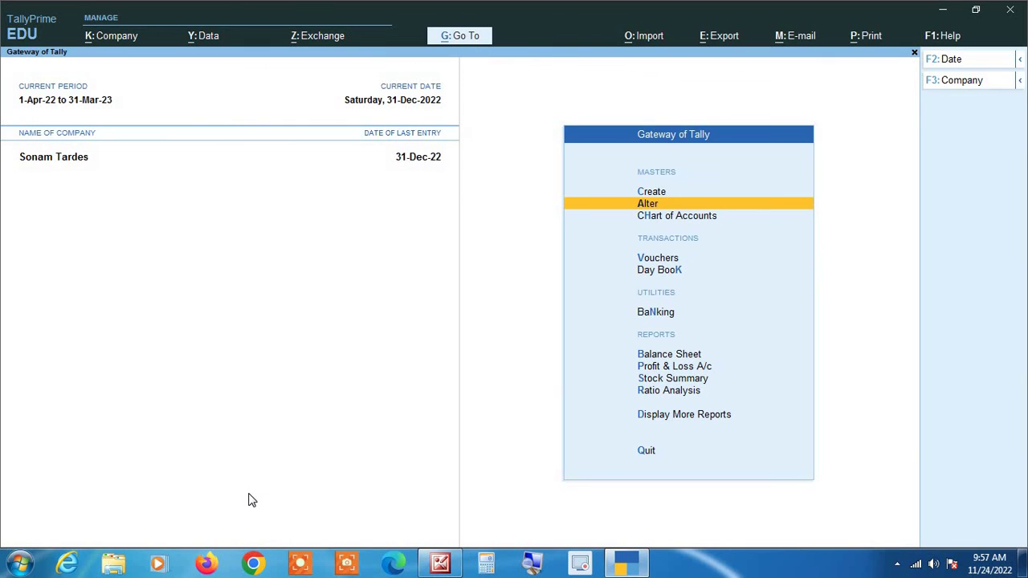